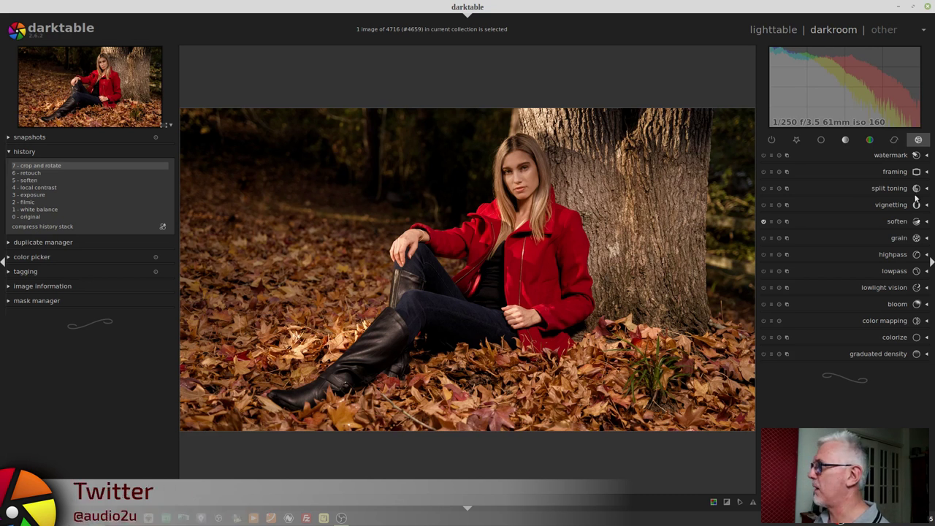
Apply the framing module's 'instagram' preset to get a white border with a thin black line
click(895, 171)
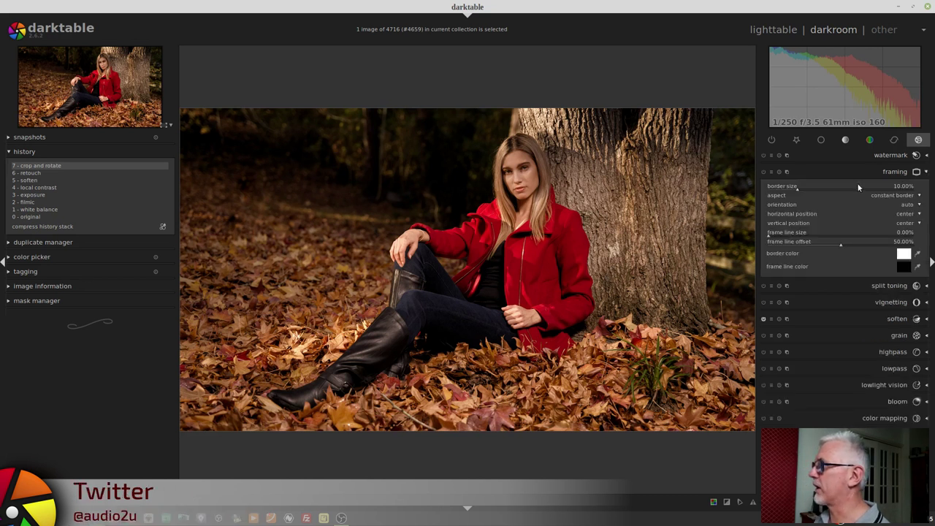
click(770, 171)
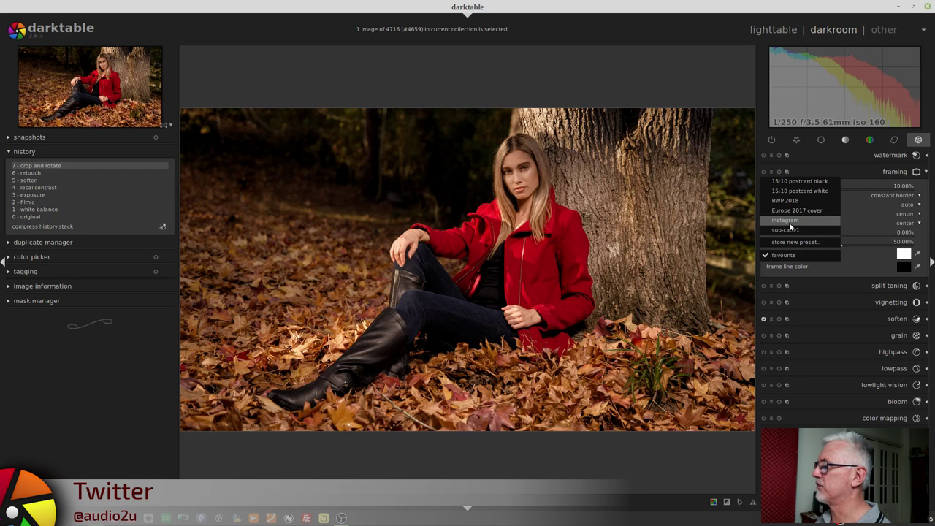
click(789, 220)
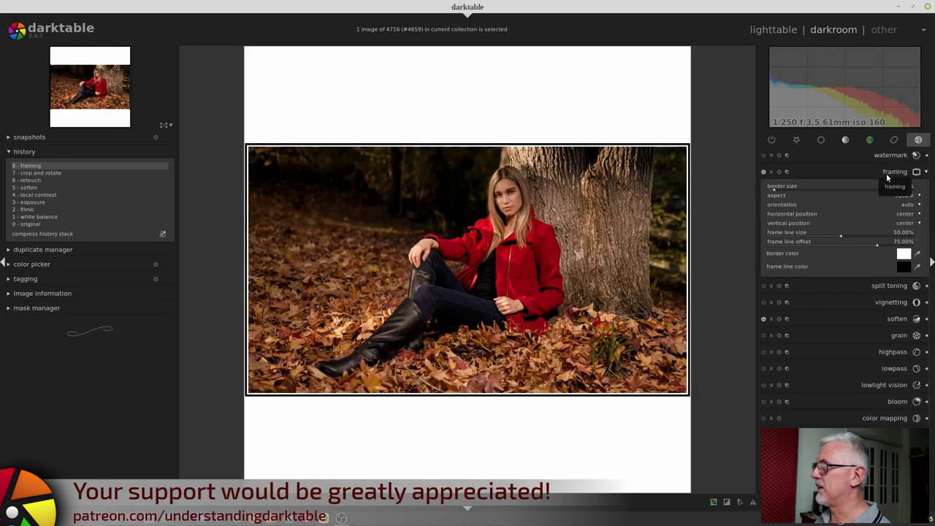
click(886, 173)
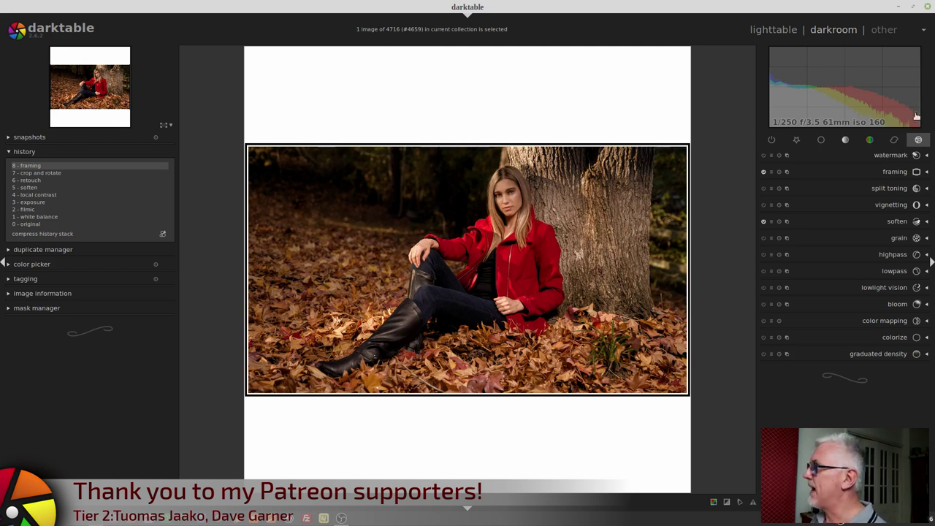
Select the 'darktable' marker in the watermark module to add the EXIF info band
click(888, 156)
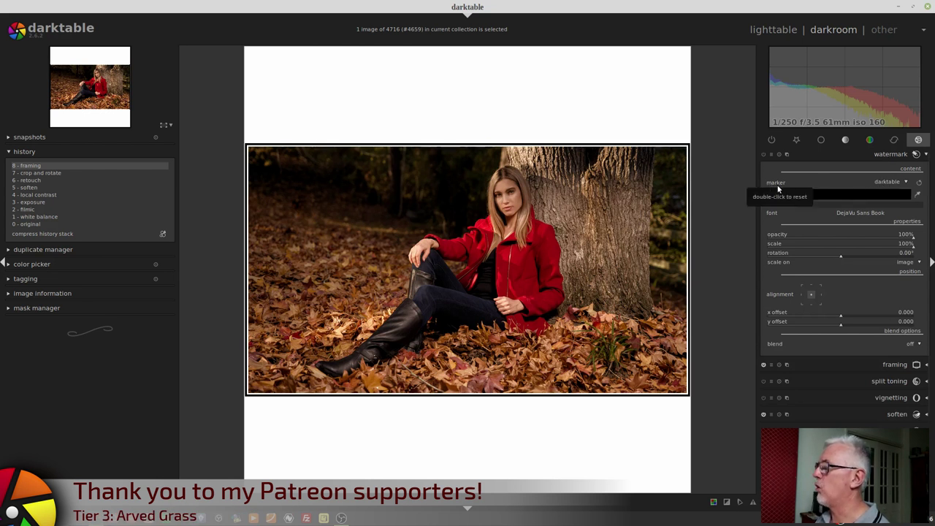
click(900, 183)
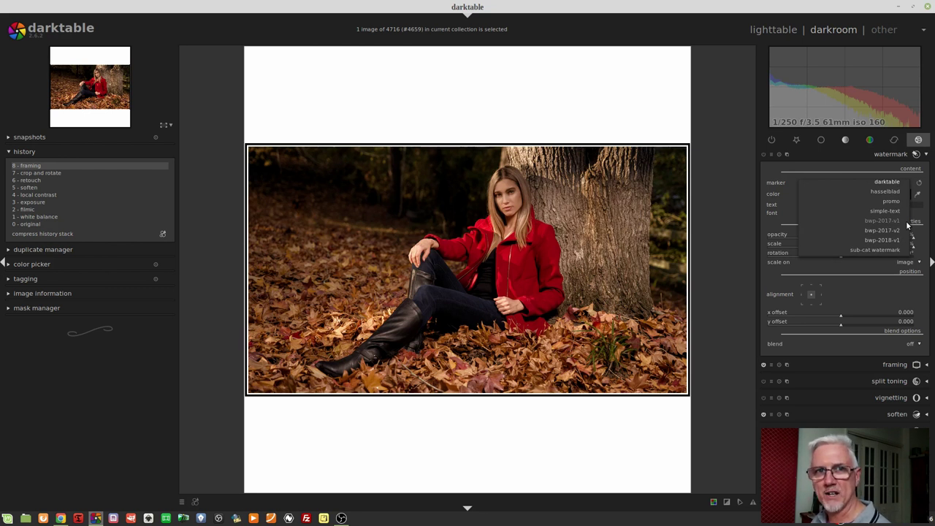
click(884, 183)
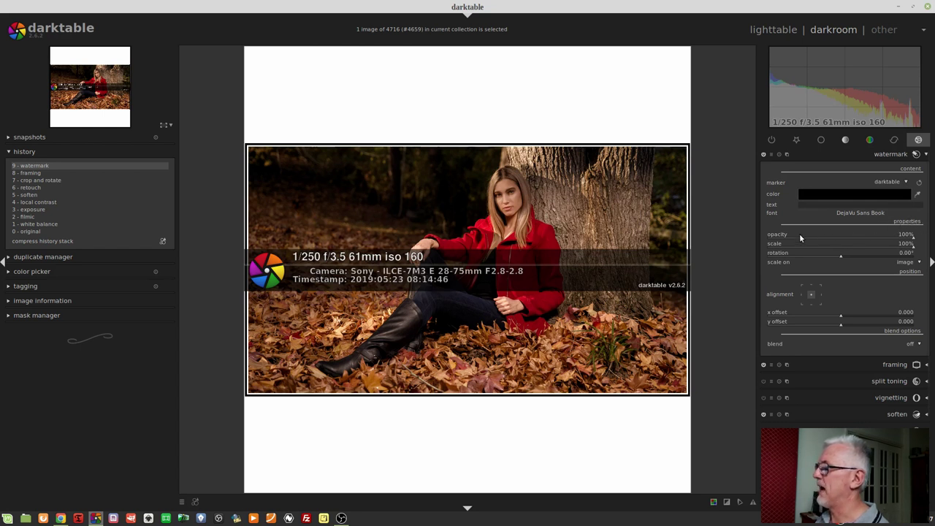
Try lower watermark opacity, about 77% scale, and rotations of about -60° and 53°
click(857, 239)
drag(856, 238, 919, 236)
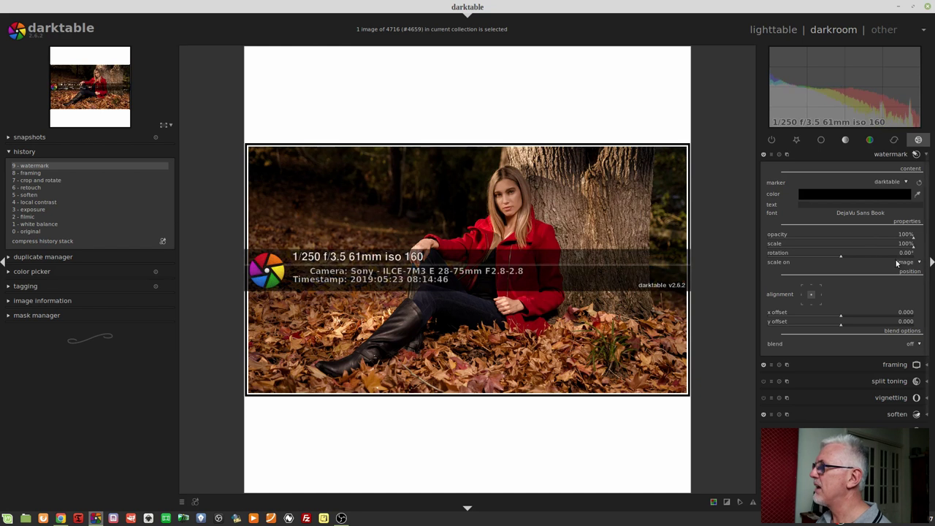
mouse_move(903, 246)
mouse_down()
mouse_move(821, 243)
mouse_move(919, 254)
mouse_up()
drag(840, 256, 817, 255)
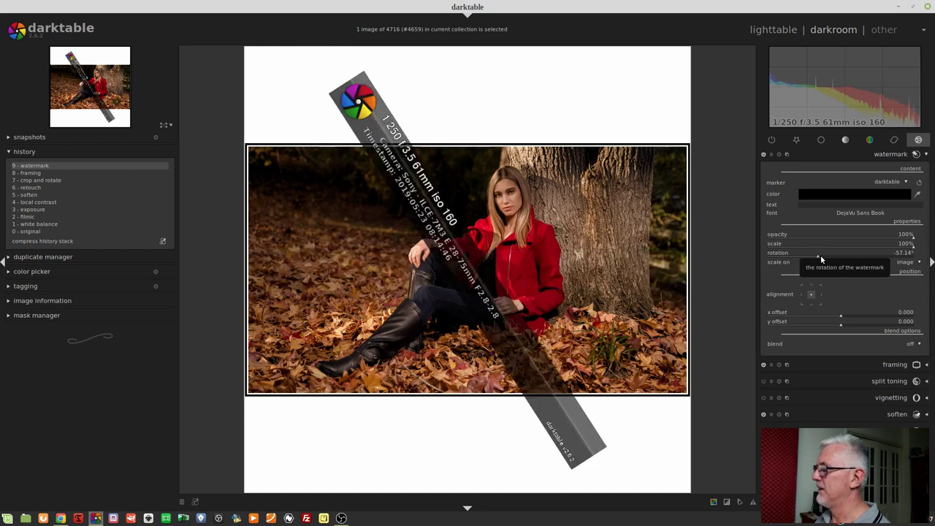
drag(826, 255, 862, 255)
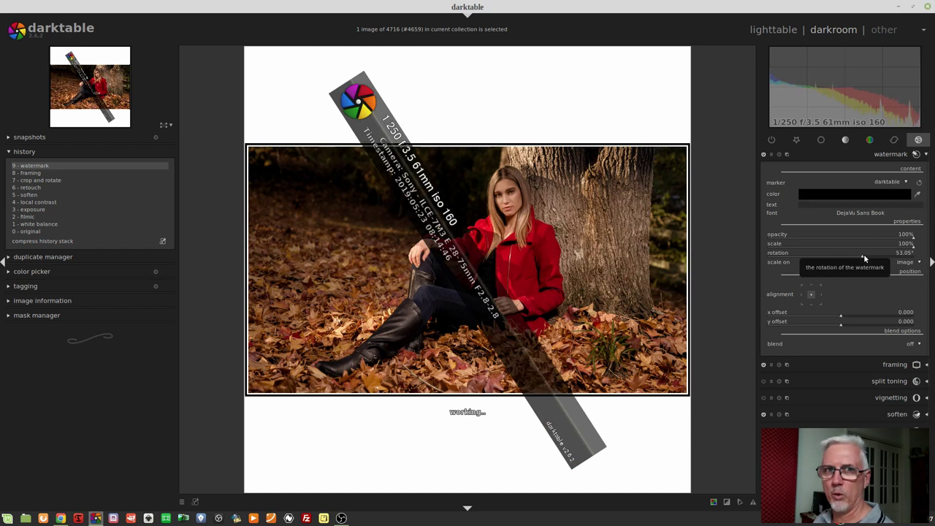
Enter a watermark rotation of exactly 45°, then set it back to 0°
right_click(859, 260)
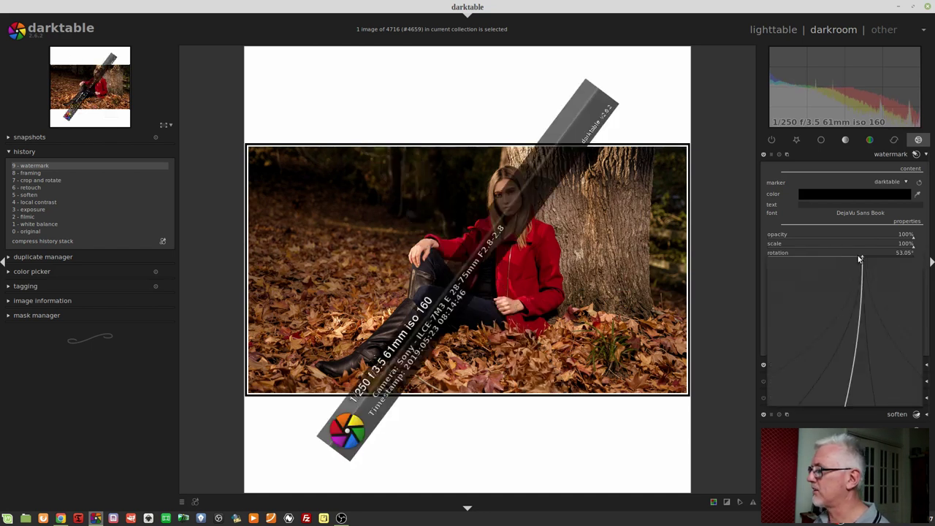
text(45)
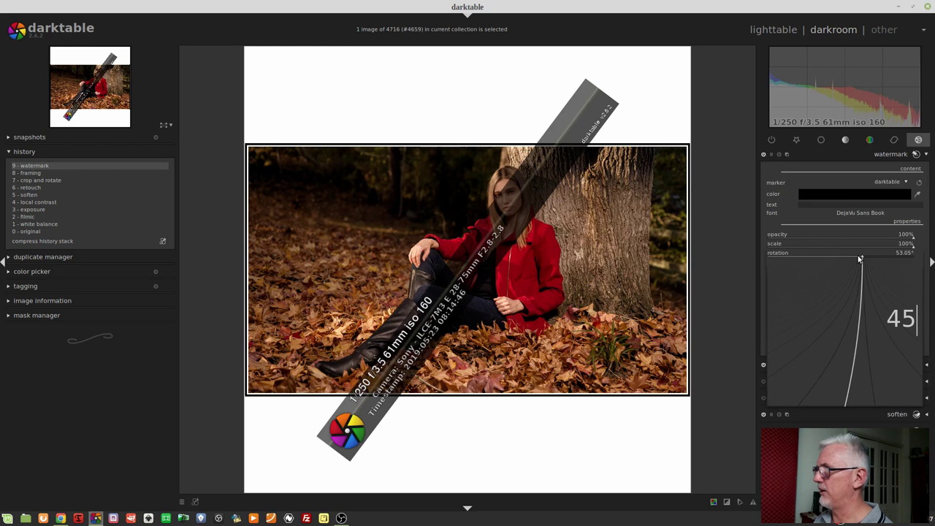
key(Return)
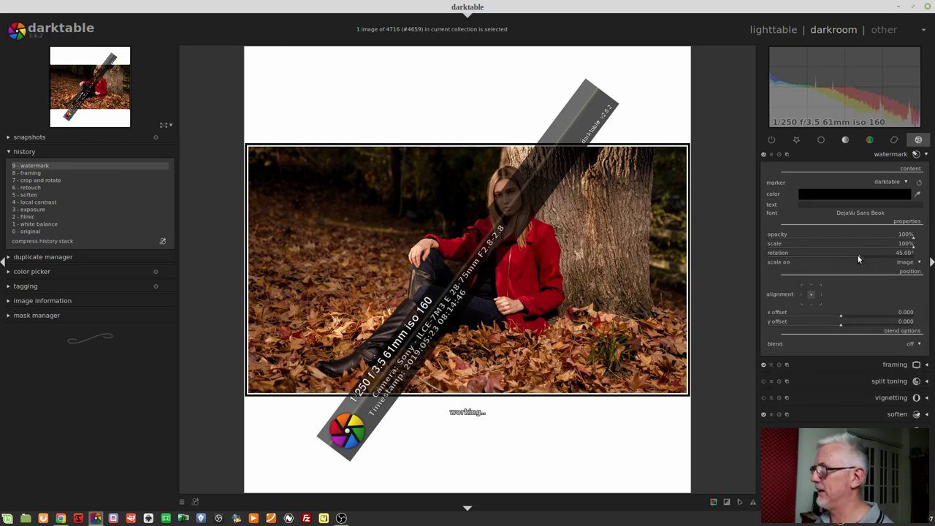
right_click(859, 259)
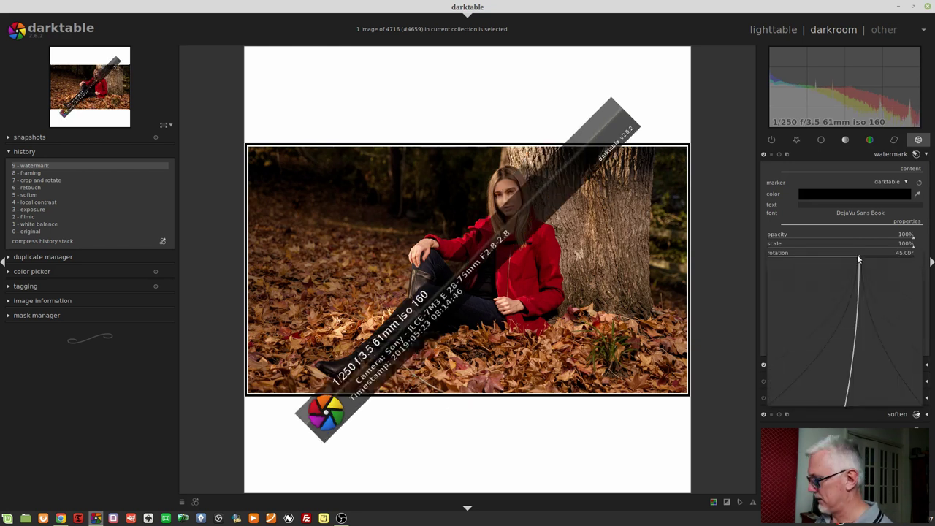
text(0)
key(Return)
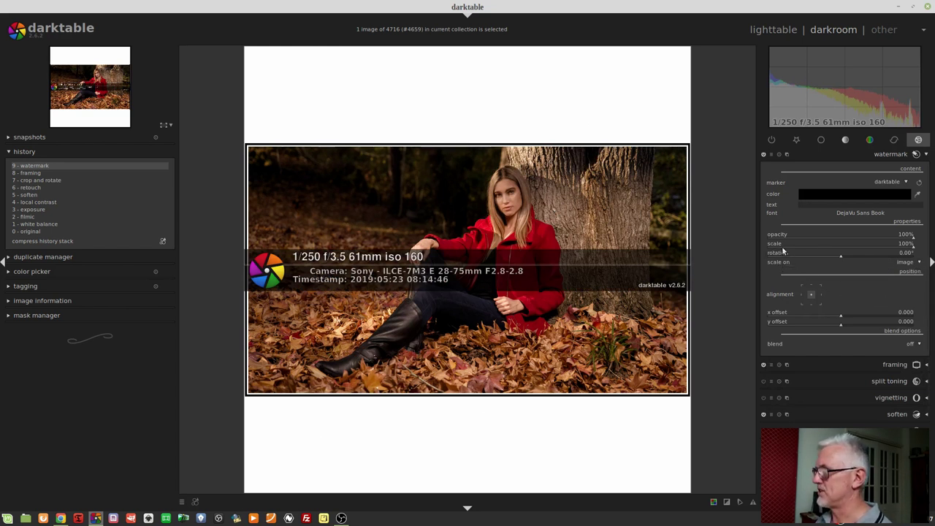
Scale the watermark on the larger border, then revert history to step 7, crop and rotate
click(912, 264)
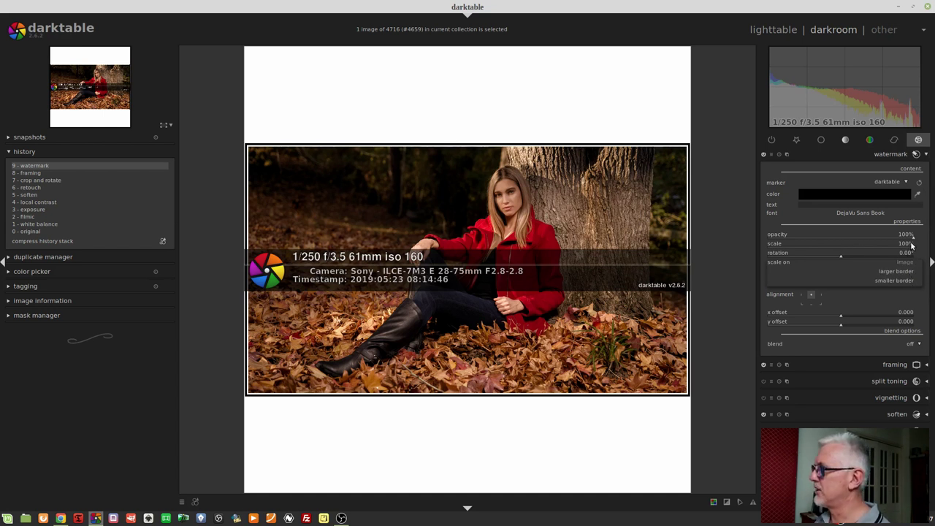
click(893, 284)
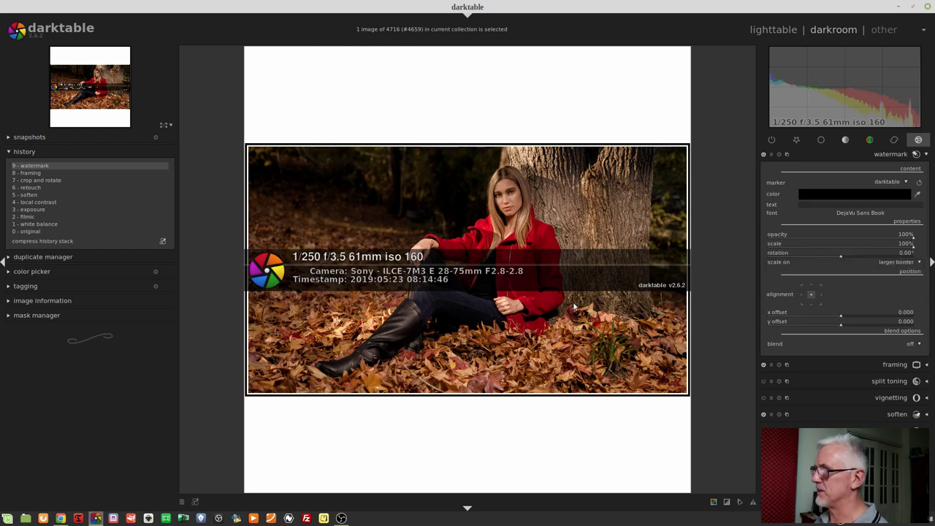
click(32, 183)
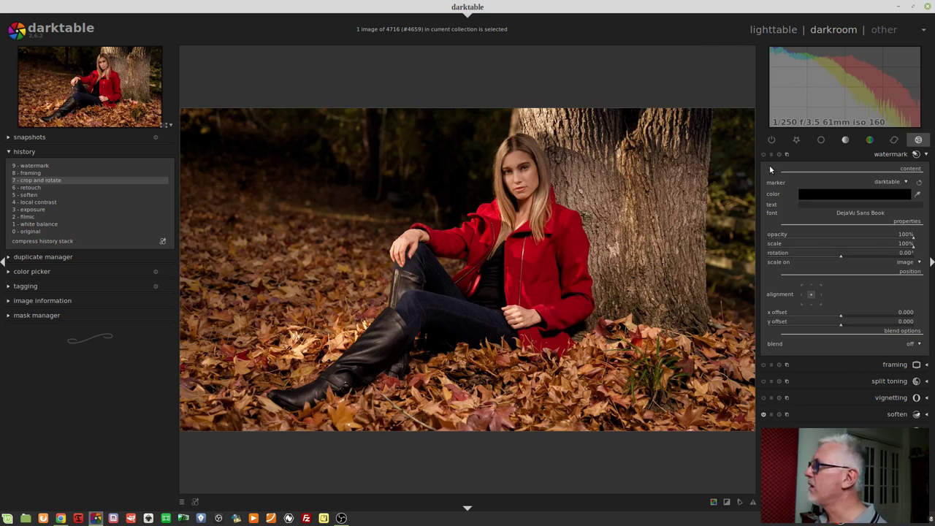
click(889, 184)
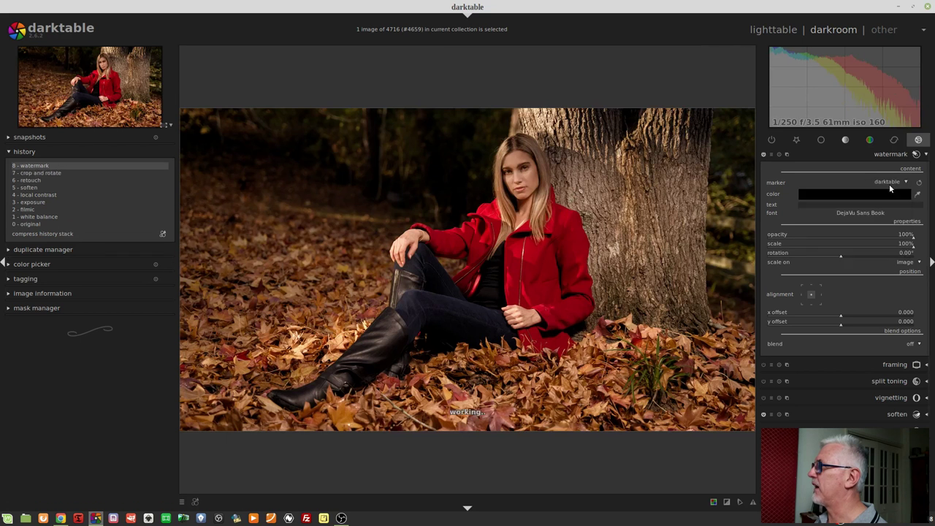
click(906, 262)
click(899, 276)
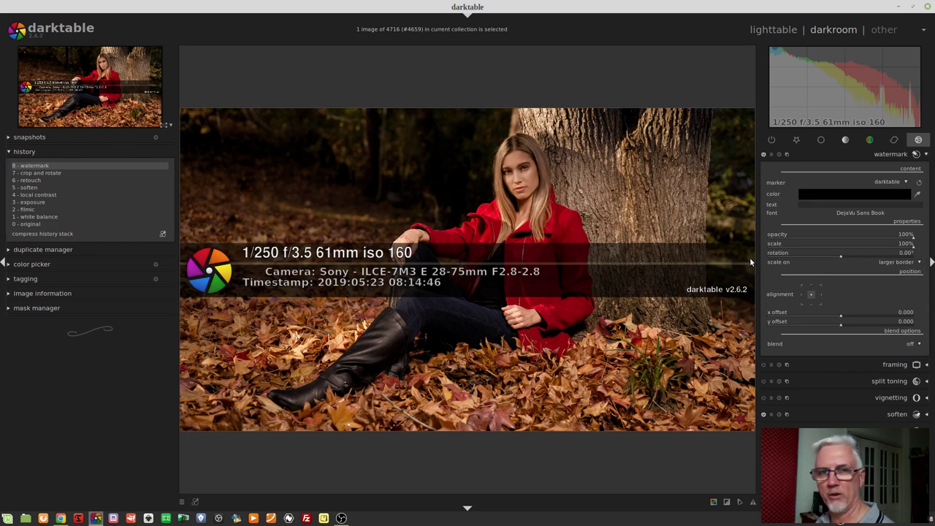
click(901, 264)
click(902, 272)
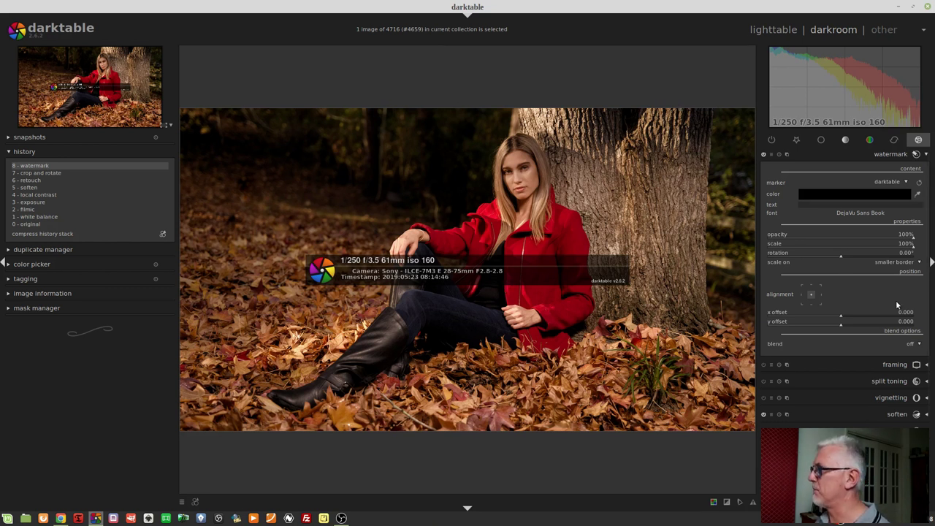
click(868, 261)
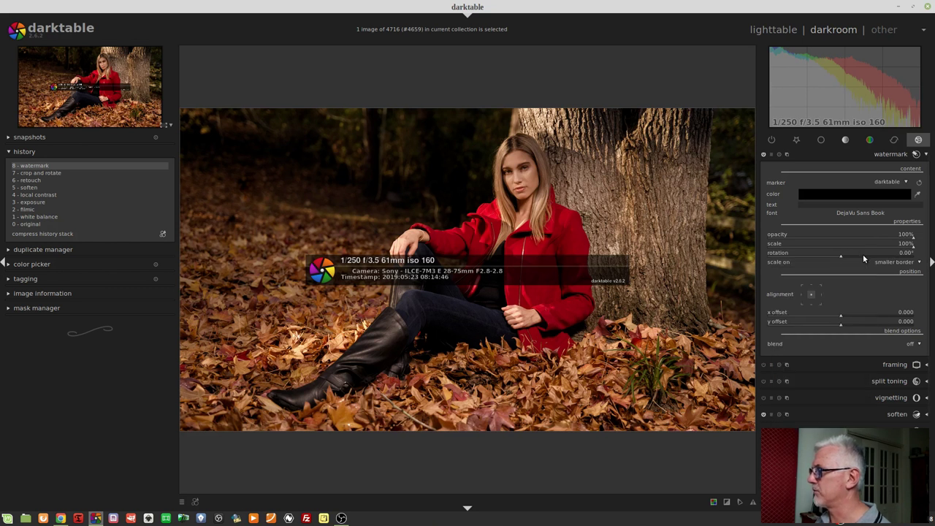
right_click(863, 254)
text(90)
key(Return)
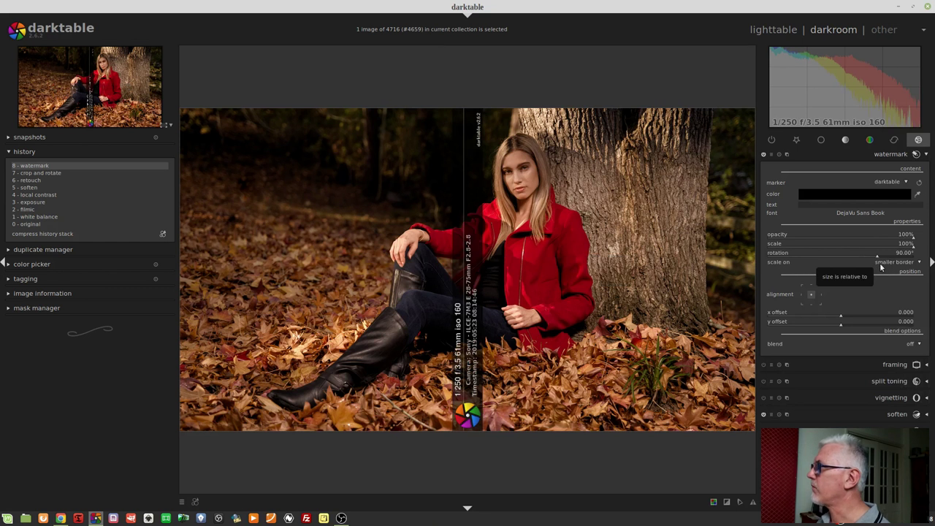
right_click(886, 257)
text(0)
key(Return)
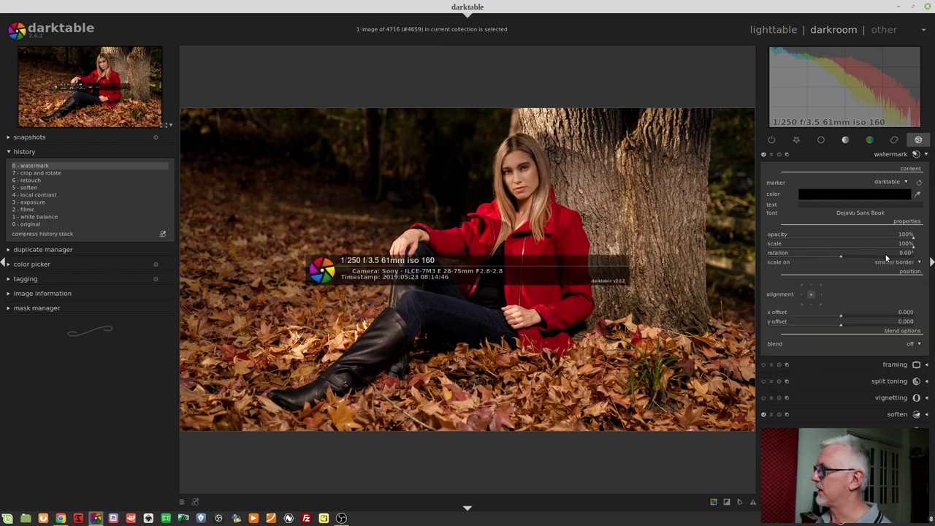
click(901, 263)
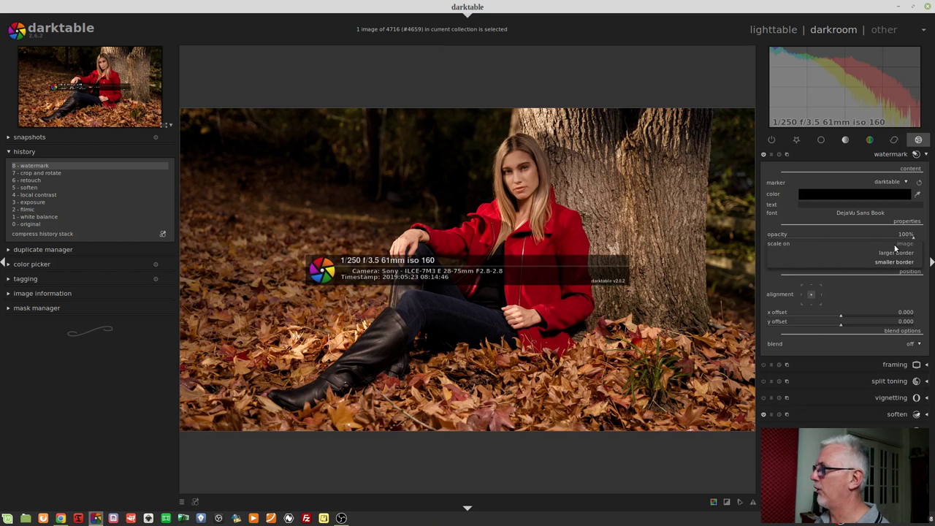
click(906, 247)
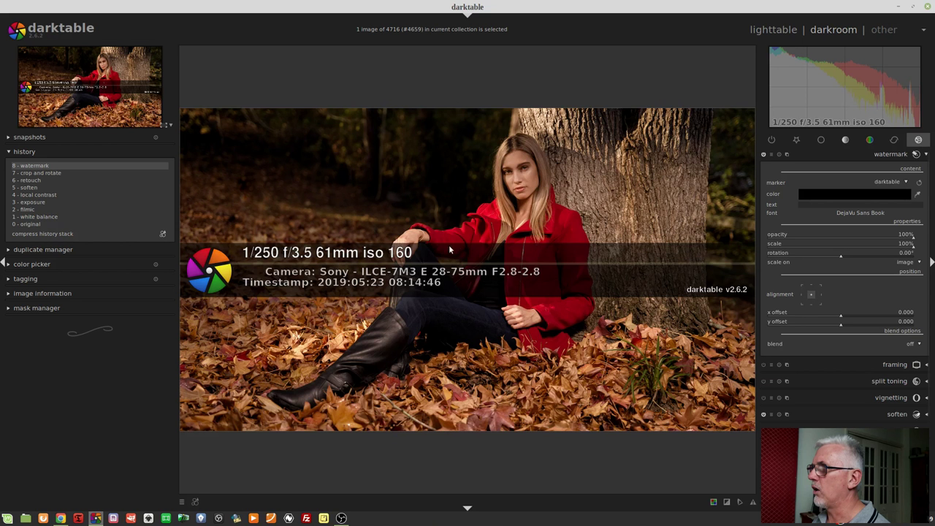
Enter 50% as the watermark scale
right_click(857, 243)
text(50)
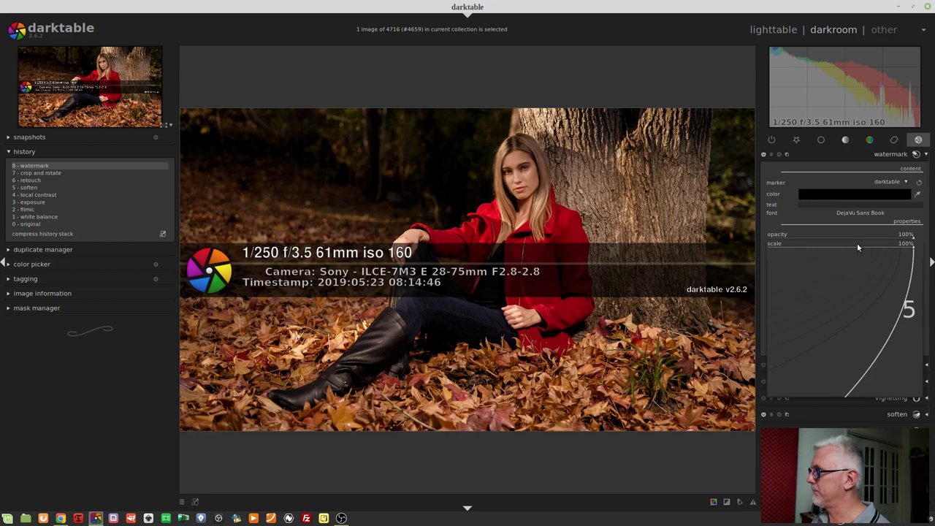
key(Return)
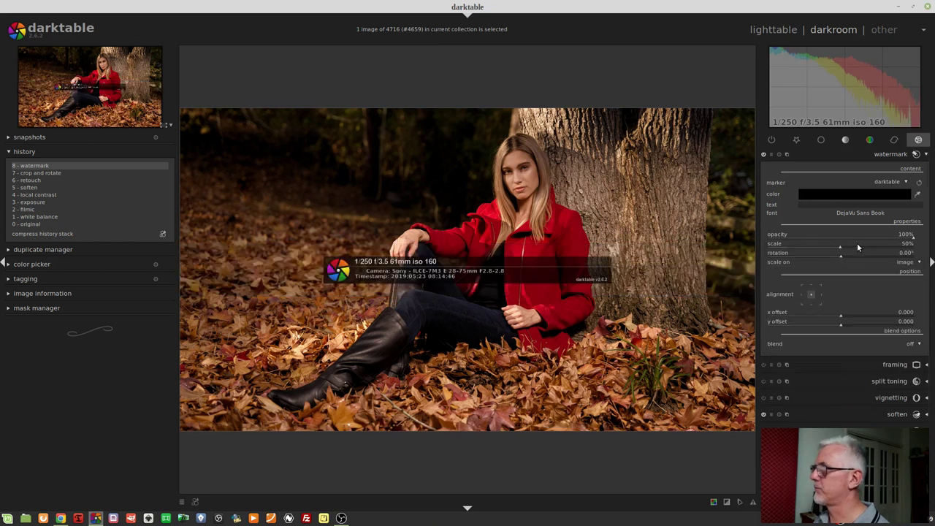
Cycle the watermark through all nine alignment positions, ending on left-edge alignment
click(803, 286)
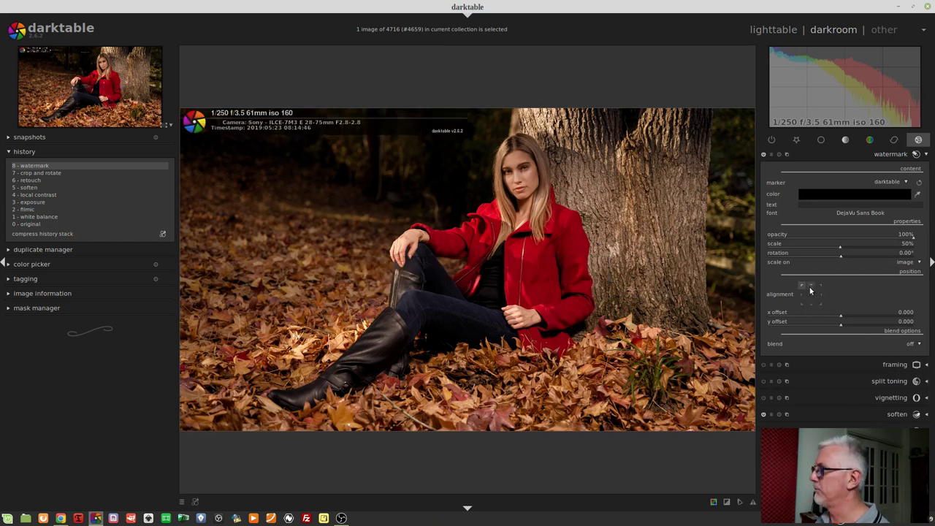
click(812, 285)
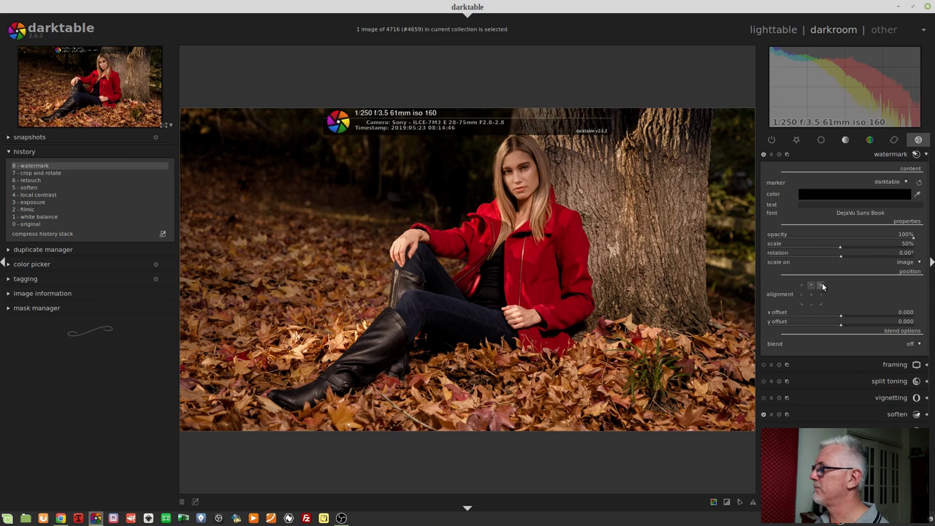
click(820, 285)
click(802, 295)
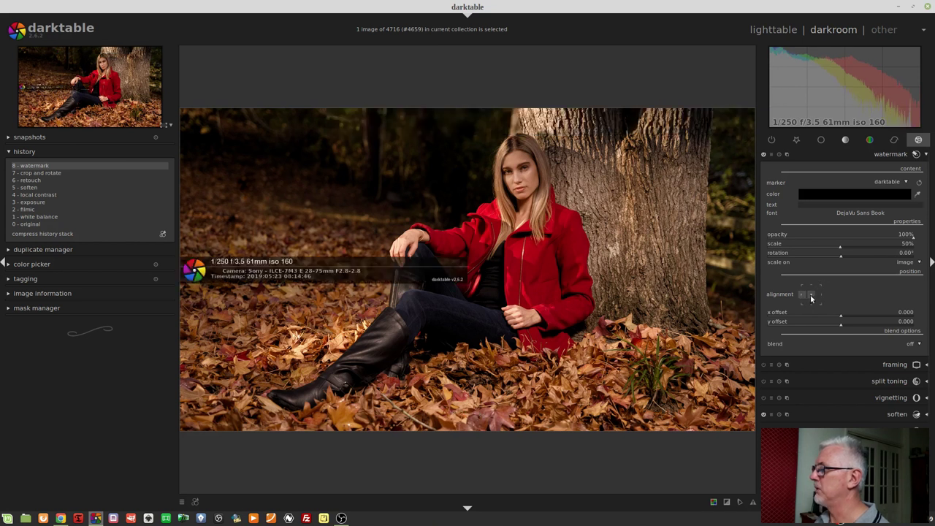
click(821, 295)
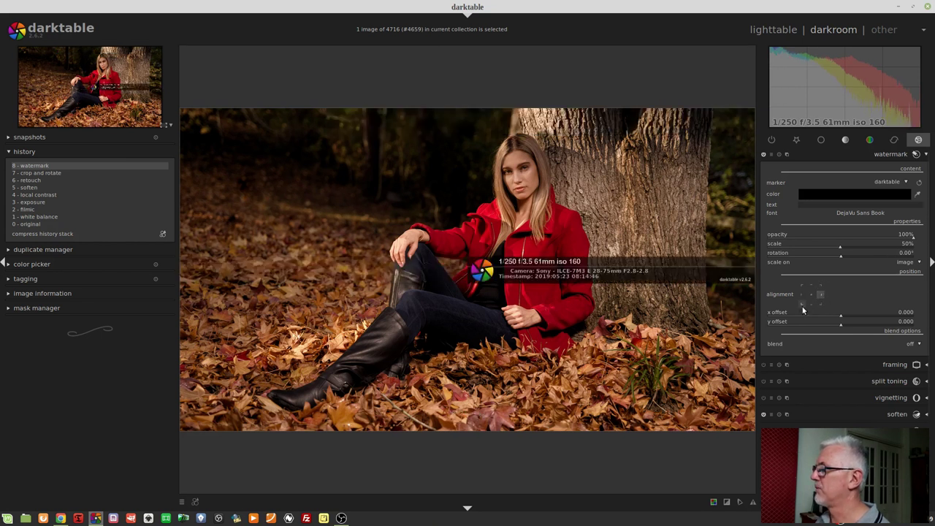
click(803, 305)
click(811, 304)
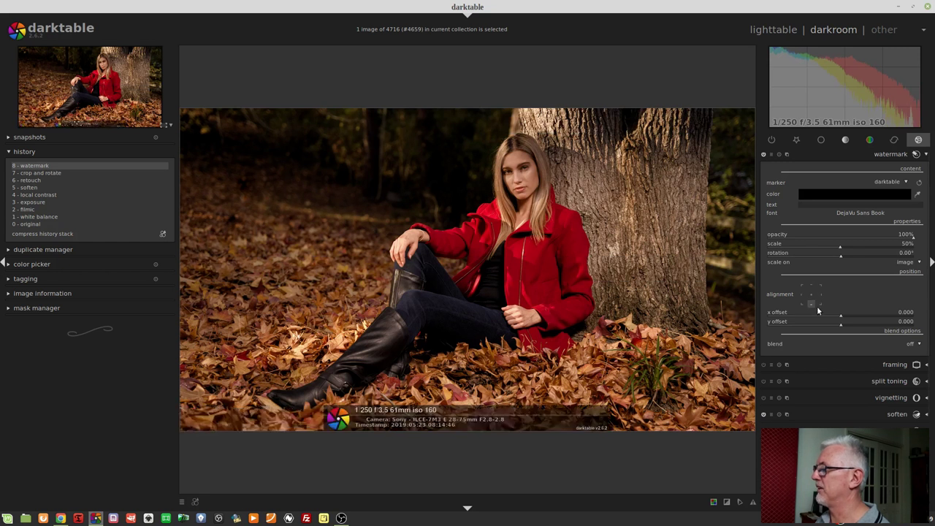
click(821, 305)
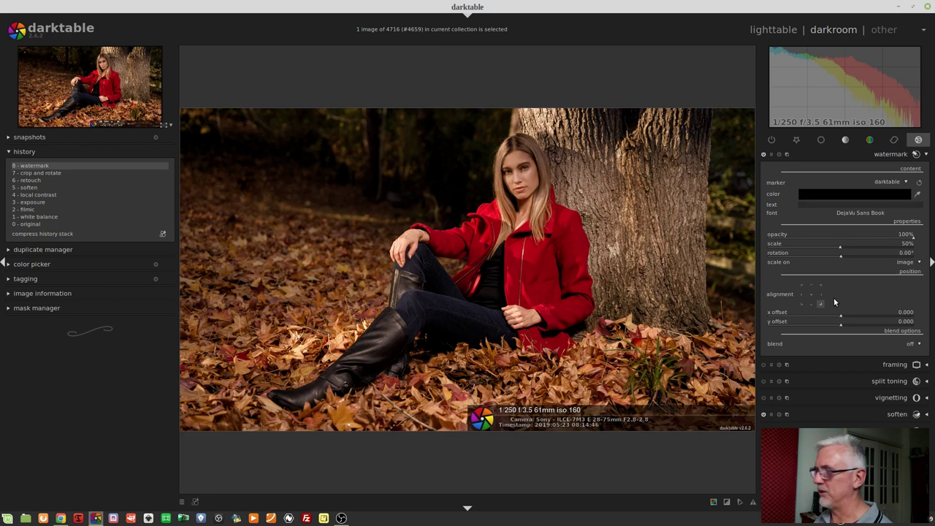
click(810, 297)
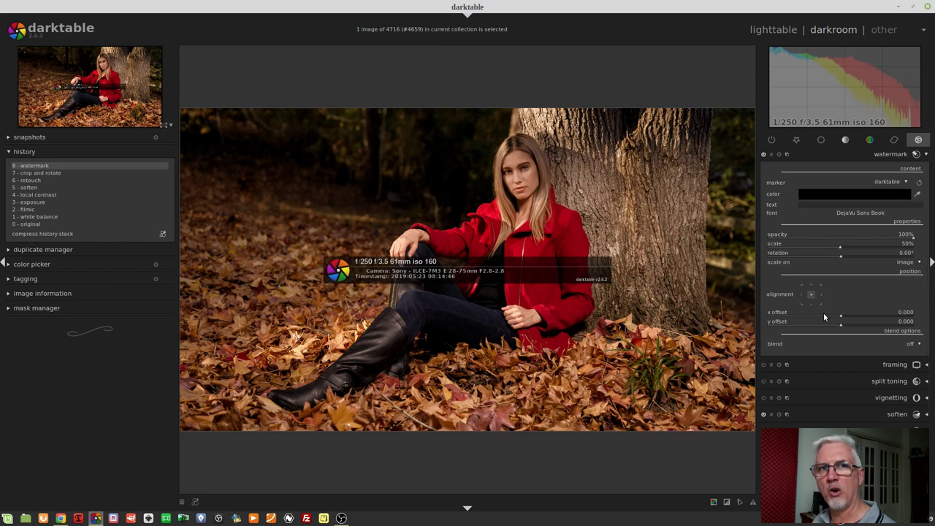
click(802, 293)
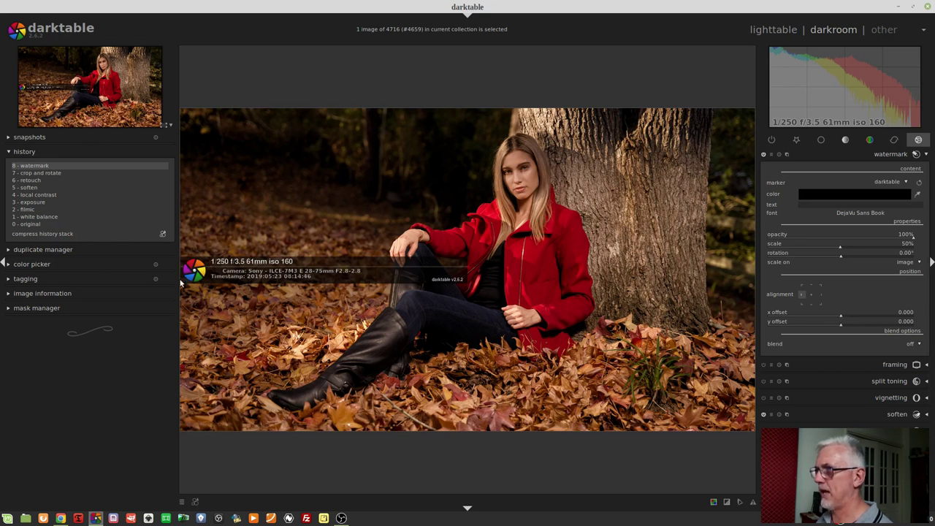
Test positive and negative x offsets with right alignment, then reset the x offset to 0
click(842, 319)
drag(842, 319, 844, 319)
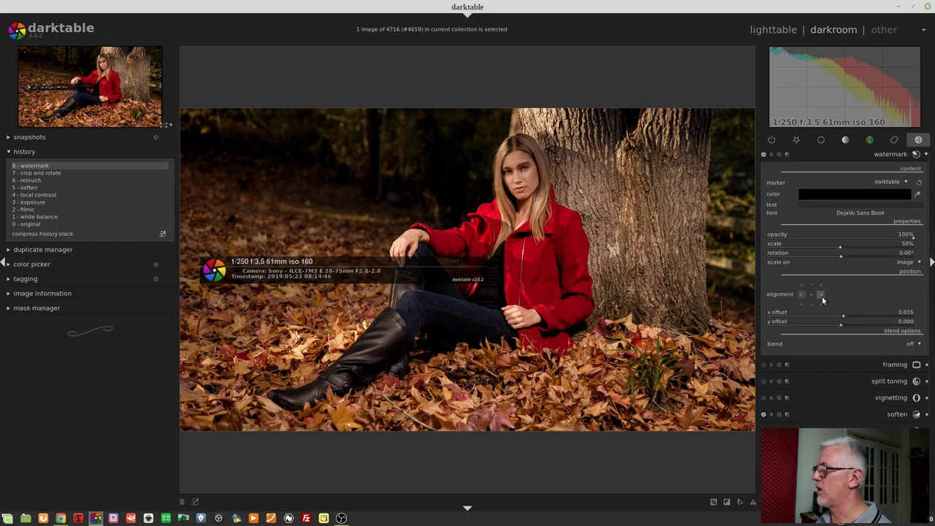
click(822, 296)
click(838, 319)
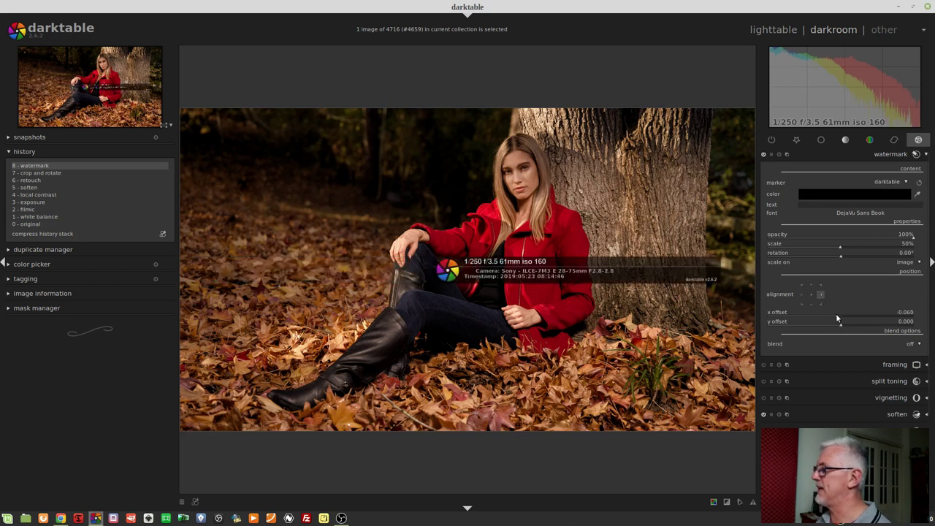
scroll(838, 318, down, 1)
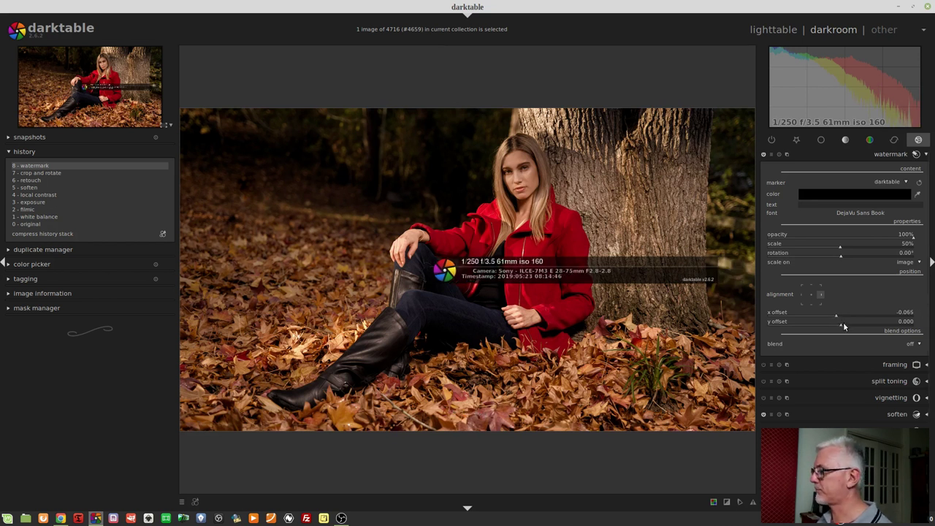
right_click(838, 318)
text(0)
key(Return)
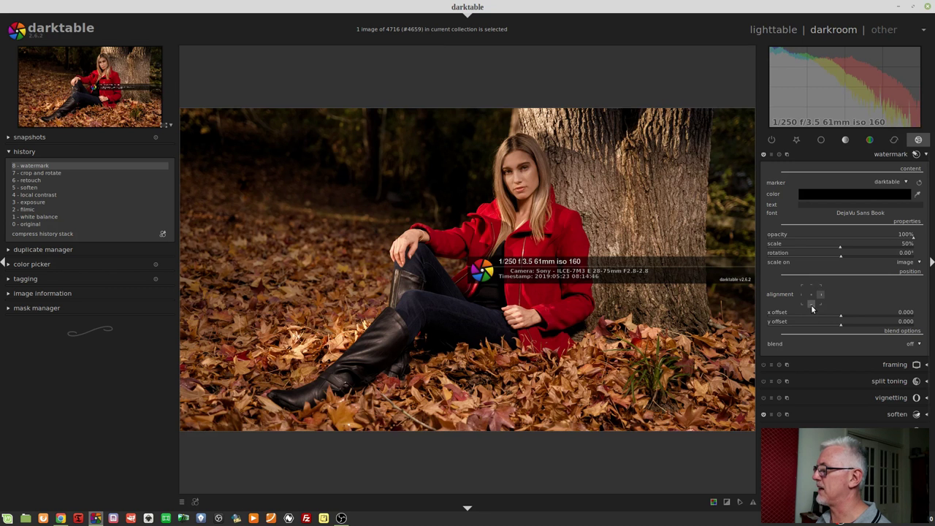
Try y offsets at bottom-centre and top-centre alignment, finishing on top-centre
click(810, 304)
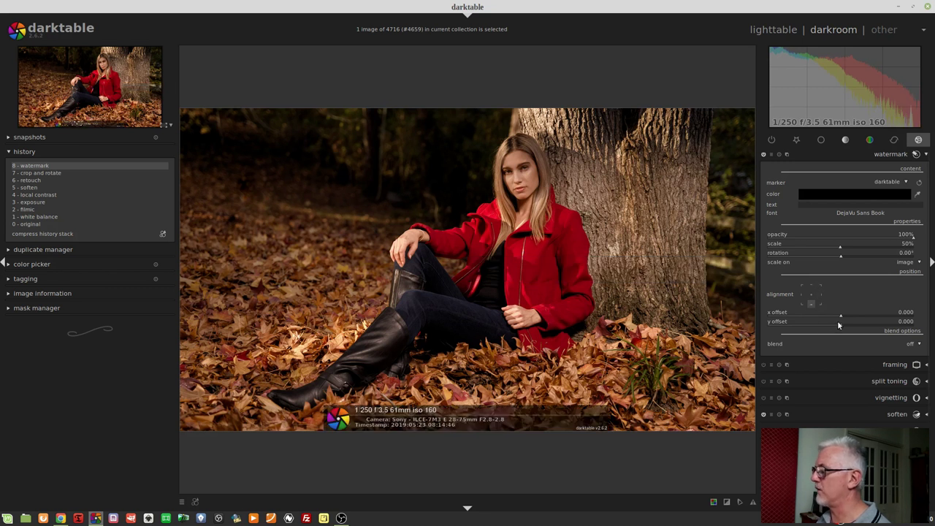
drag(838, 326, 835, 328)
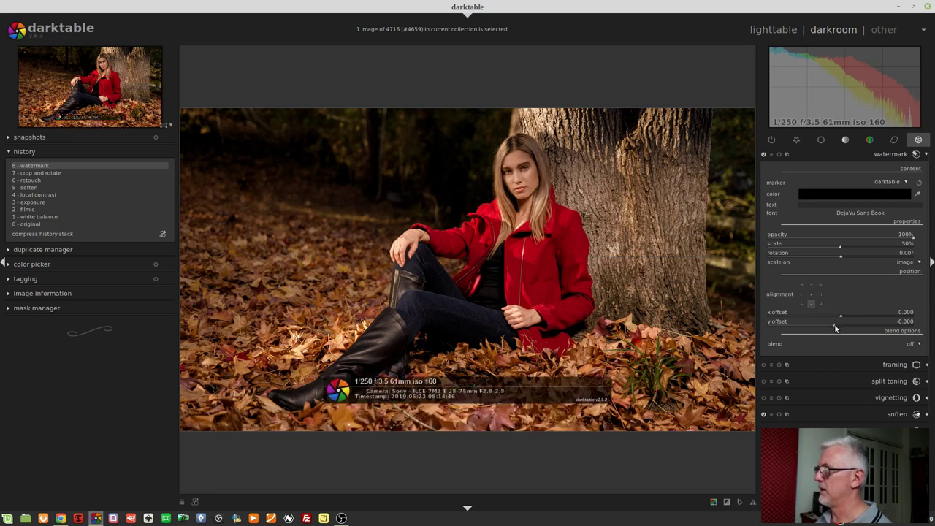
drag(821, 327, 842, 326)
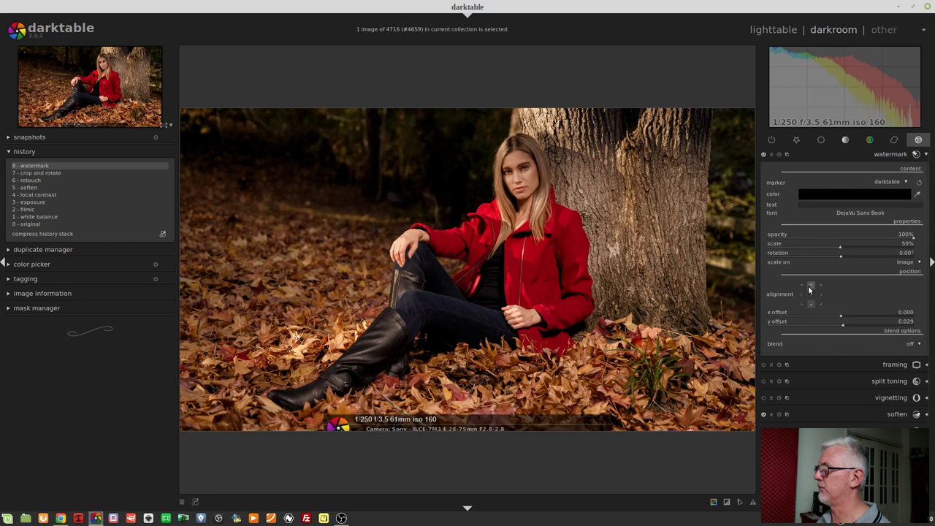
click(811, 287)
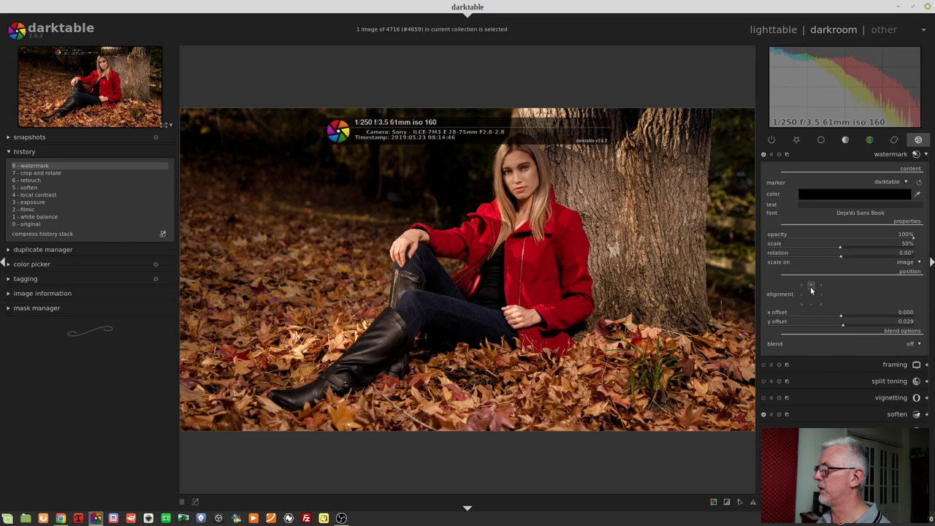
click(843, 328)
mouse_move(845, 328)
mouse_down()
mouse_move(853, 330)
mouse_move(842, 332)
mouse_up()
right_click(840, 326)
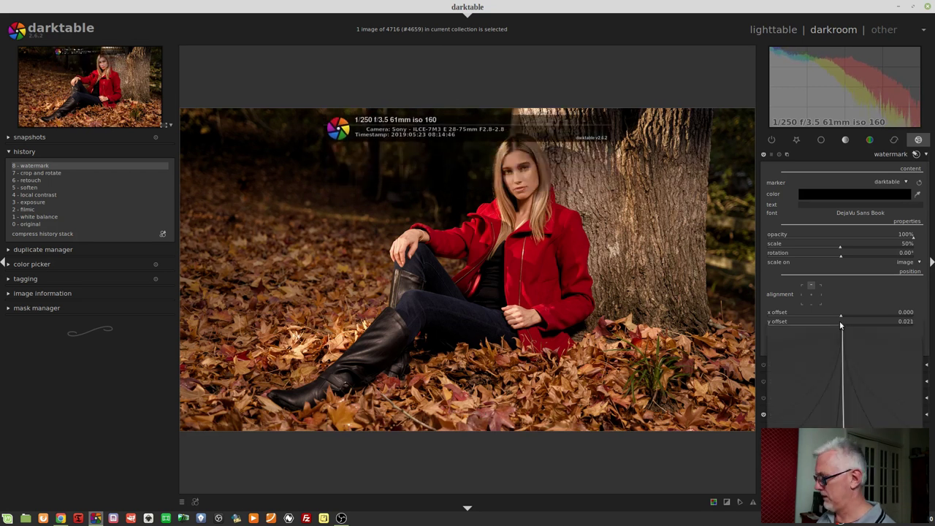
Reset the watermark's y offset to 0, then shift the hasselblad frame's x offset to about -0.023
text(0)
key(Return)
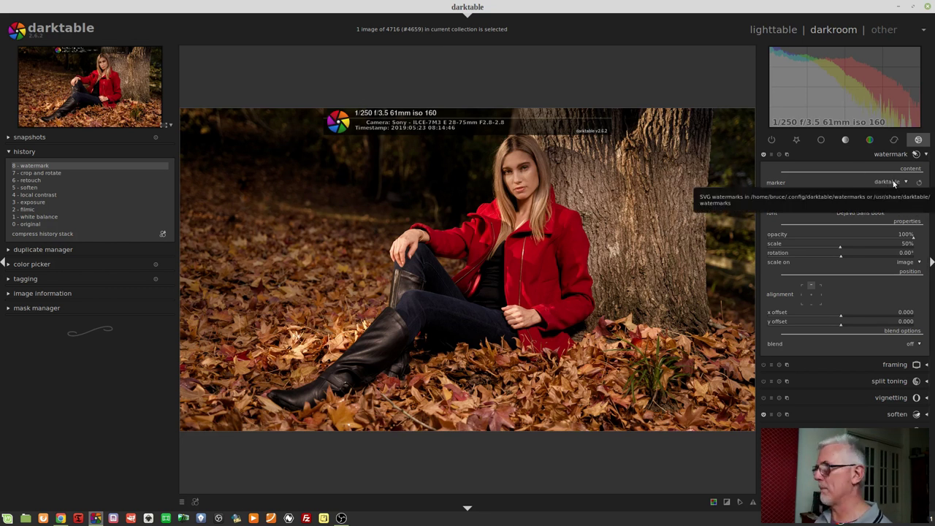
scroll(892, 184, down, 2)
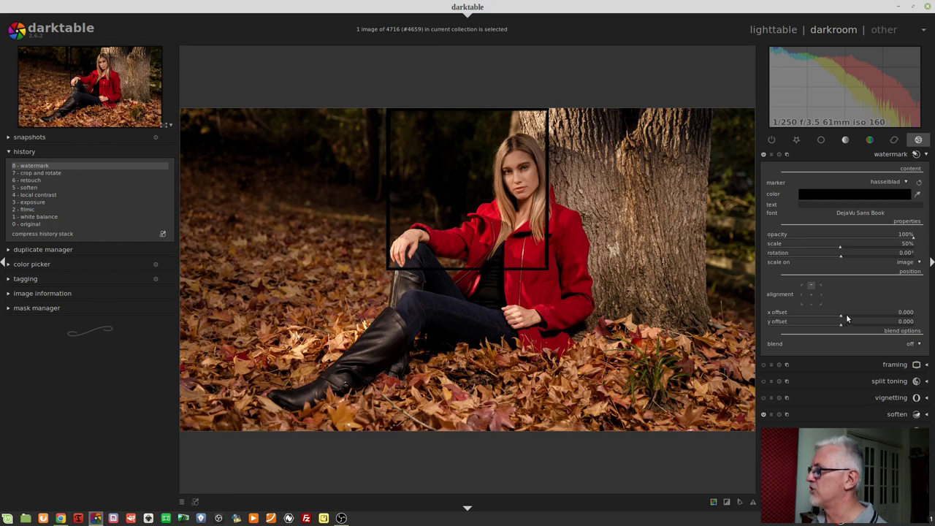
mouse_move(848, 319)
mouse_down()
mouse_move(860, 314)
mouse_move(819, 319)
mouse_move(867, 328)
mouse_move(821, 327)
mouse_move(856, 330)
mouse_up()
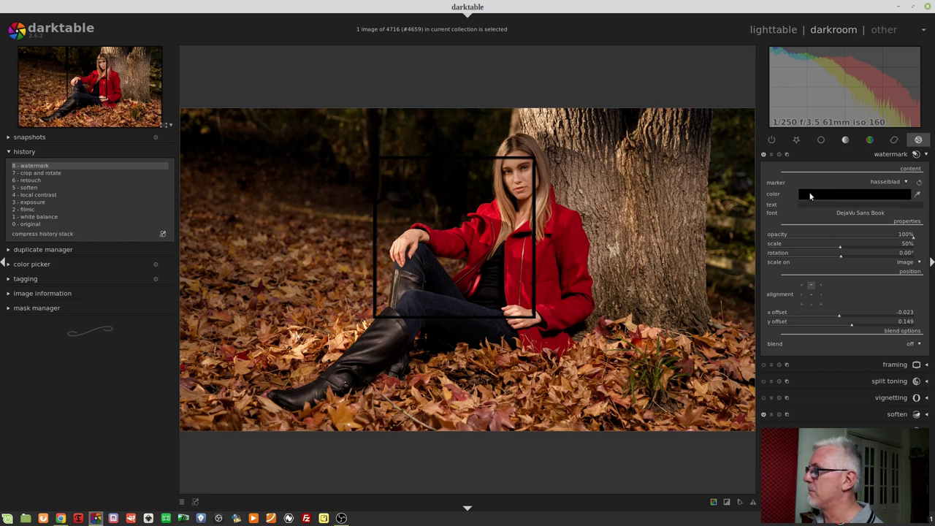
Revert history to before the watermark, then set a square crop and slide it left
click(54, 172)
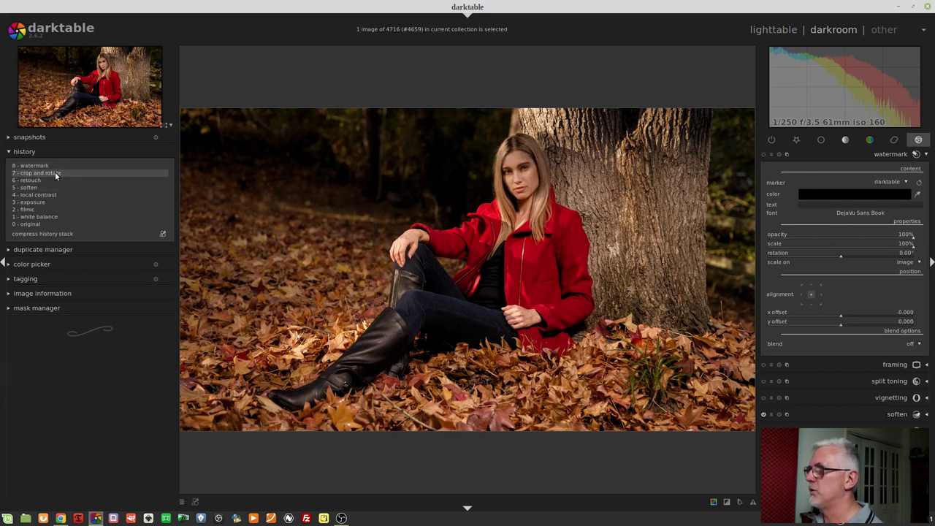
click(796, 140)
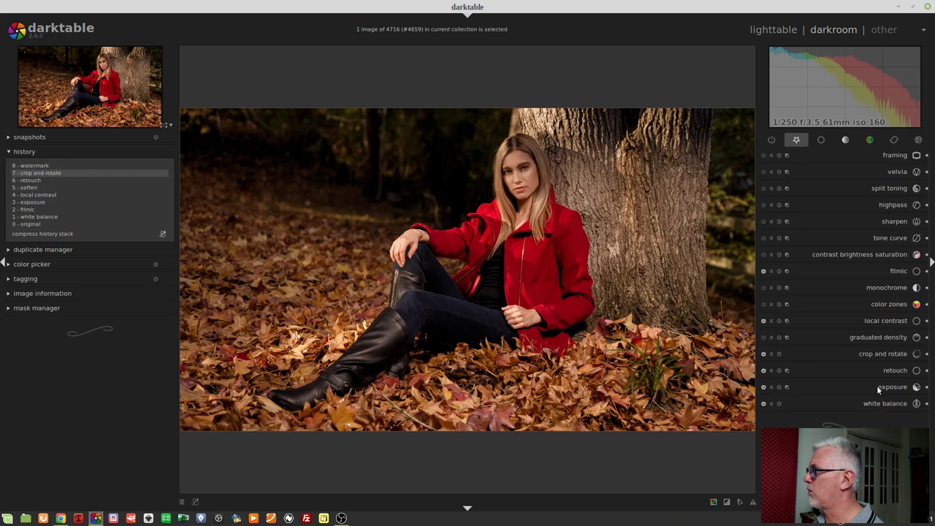
click(875, 352)
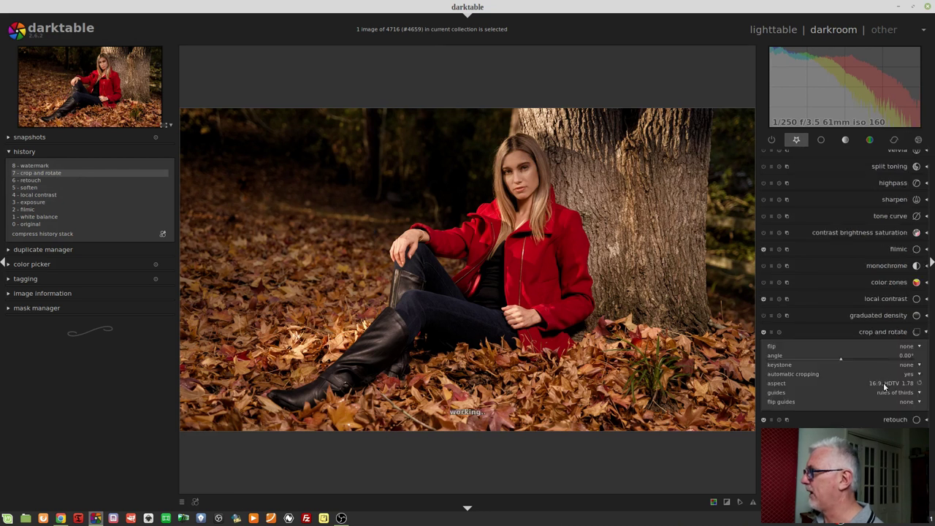
click(883, 383)
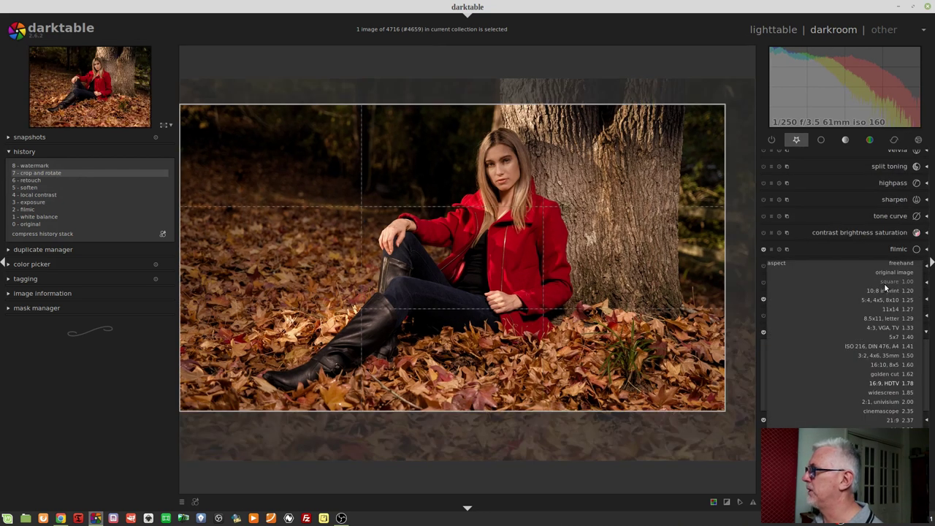
click(884, 282)
drag(488, 313, 428, 311)
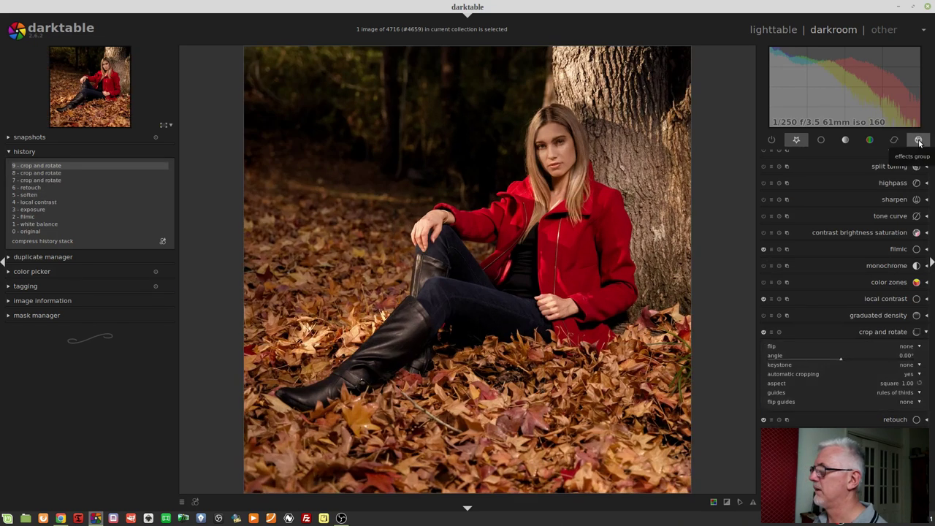
Select the hasselblad frame as the watermark marker
click(918, 141)
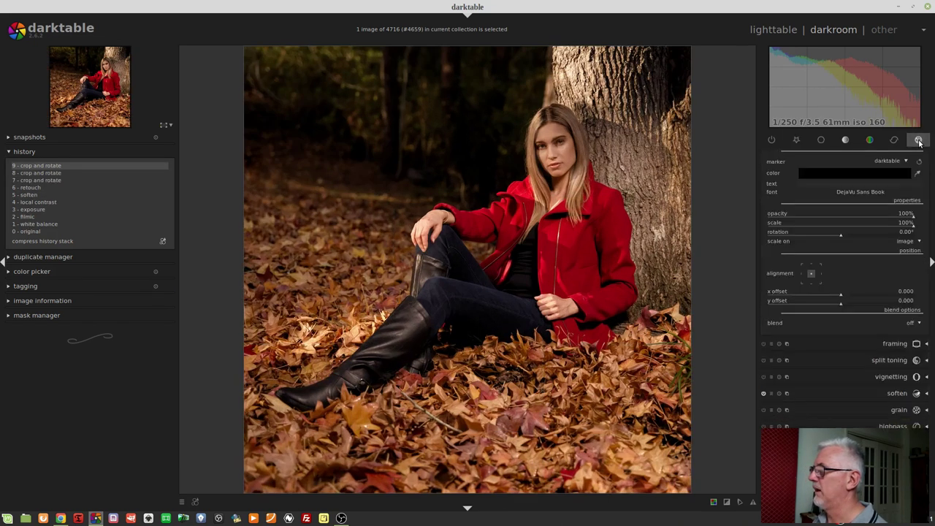
click(882, 161)
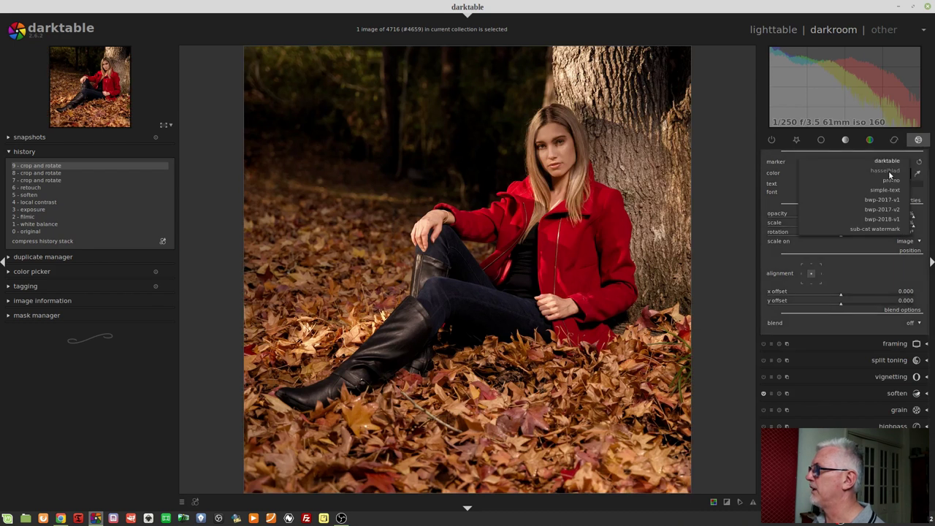
click(886, 170)
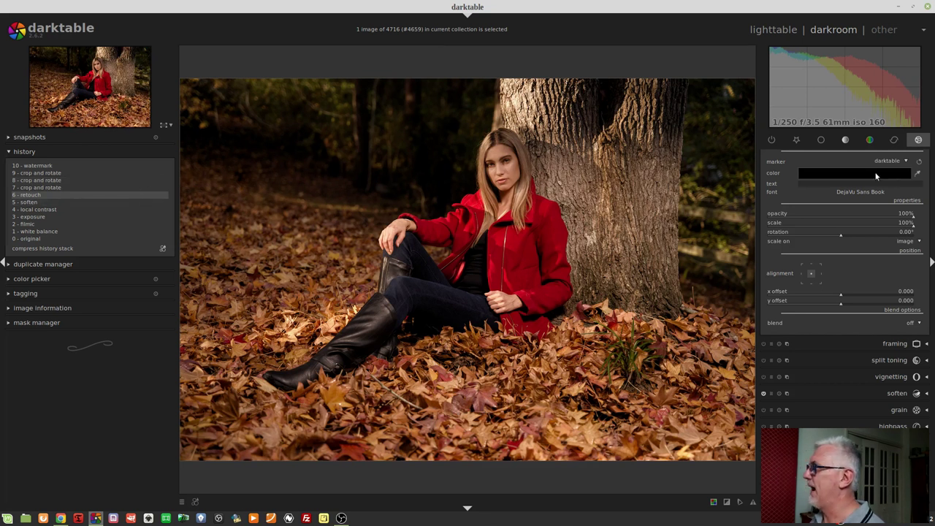
Choose the 'promo' marker in the watermark dropdown
click(897, 163)
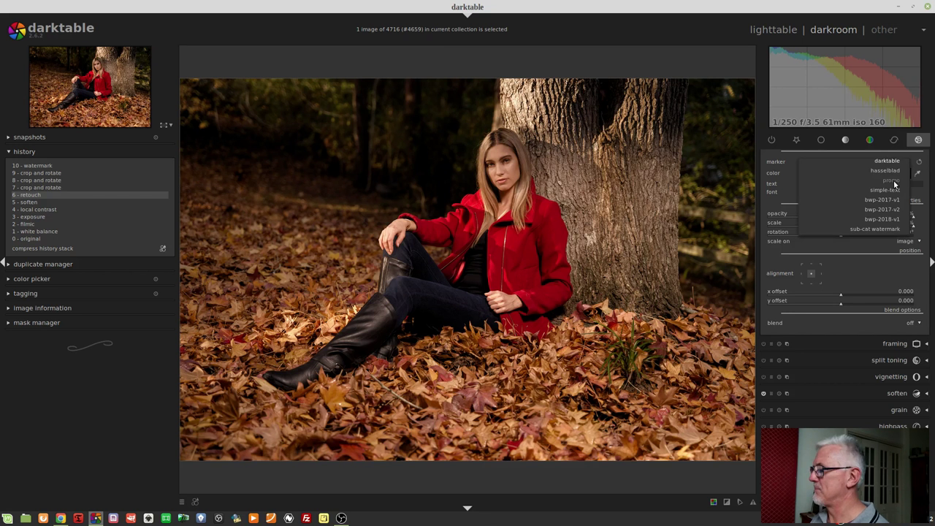
click(894, 181)
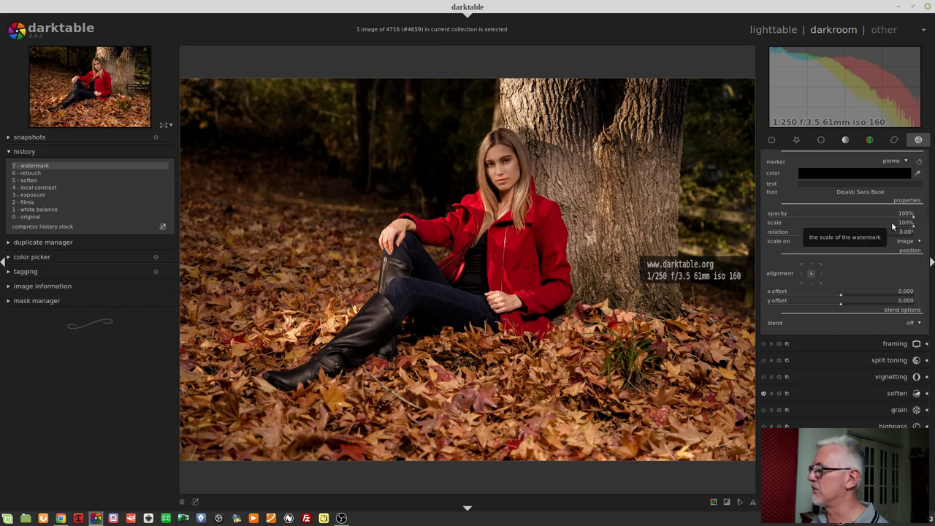
Set the promo watermark scale to 300%
right_click(891, 221)
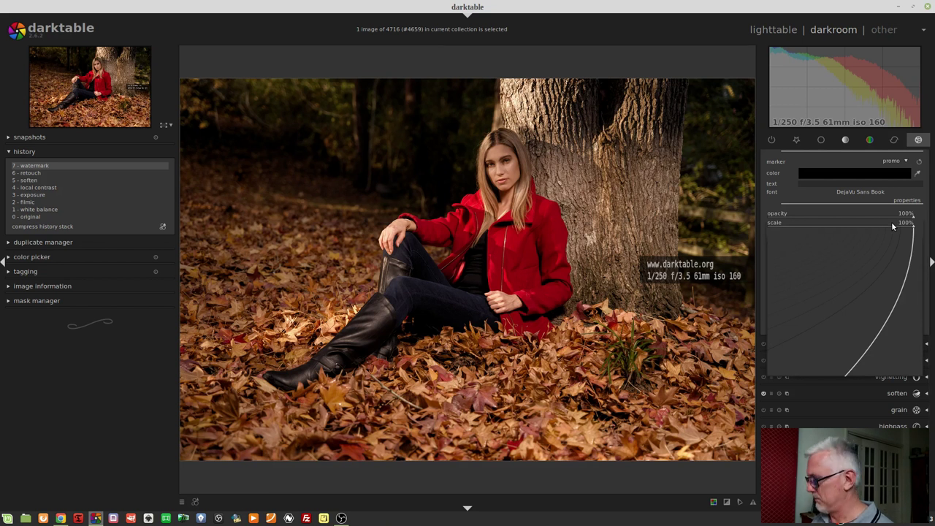
text(300)
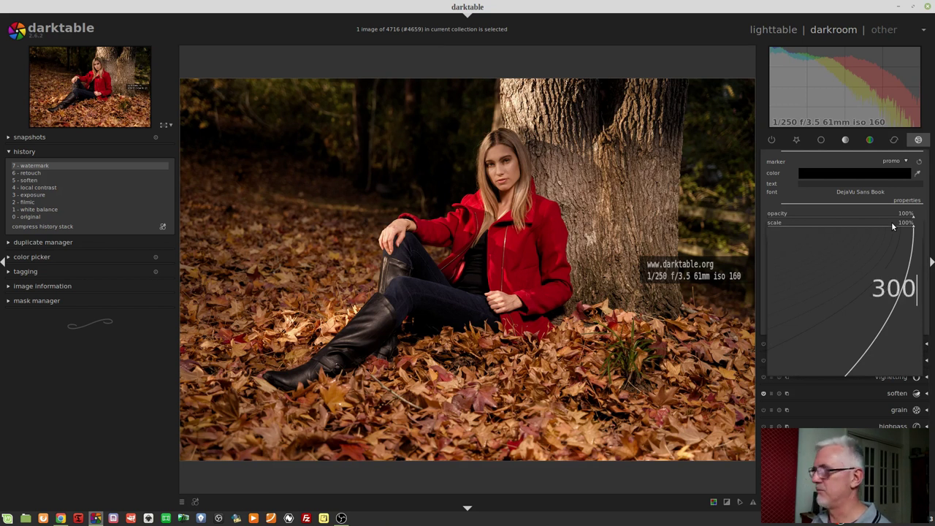
key(Return)
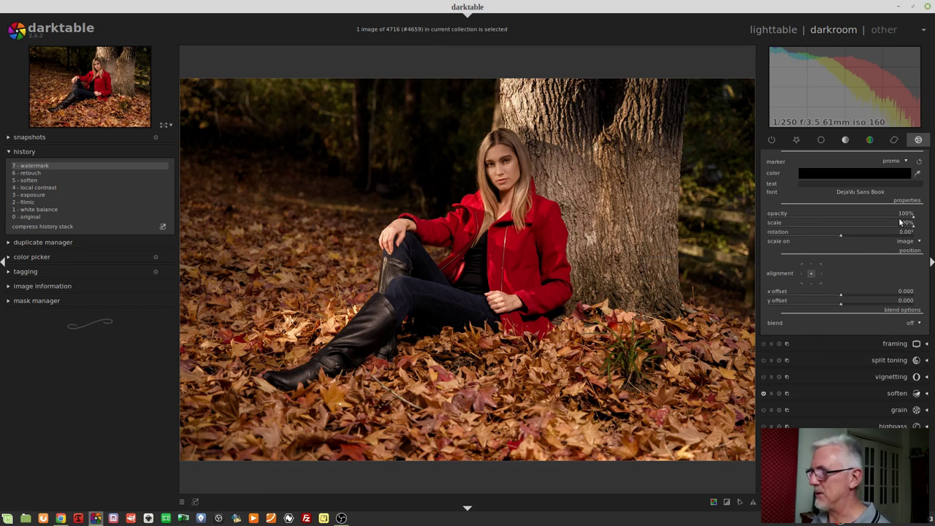
Anchor the watermark at left-middle and shift its x offset to -0.433
click(826, 293)
drag(798, 294, 762, 296)
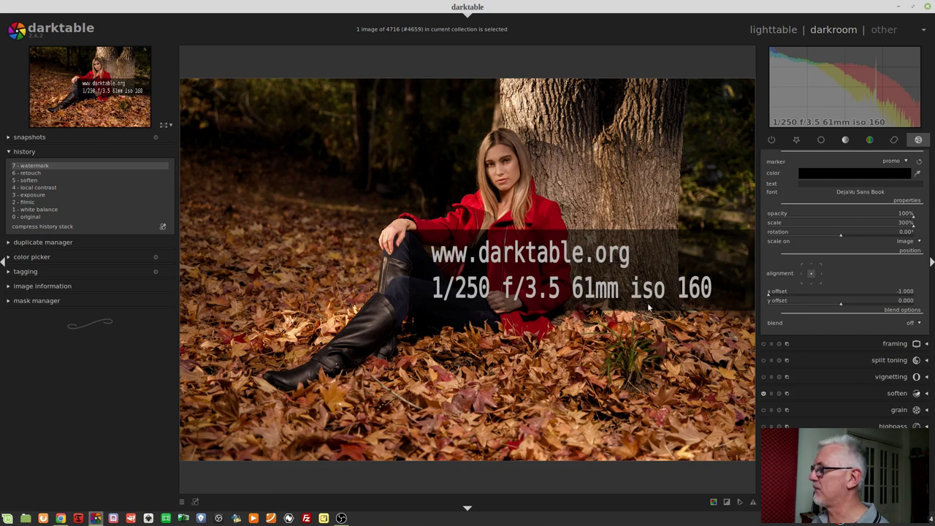
click(801, 273)
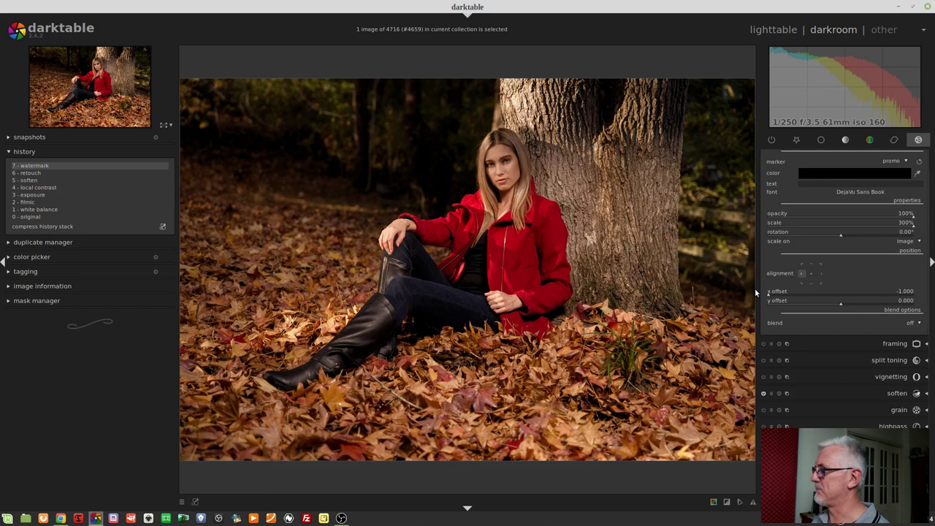
drag(781, 296, 808, 298)
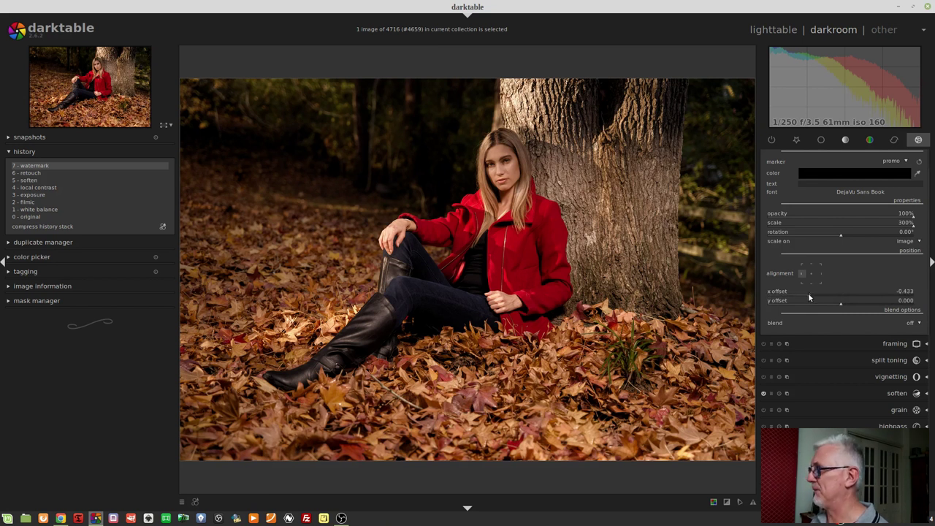
Set the promo watermark scale back to 100%
right_click(864, 226)
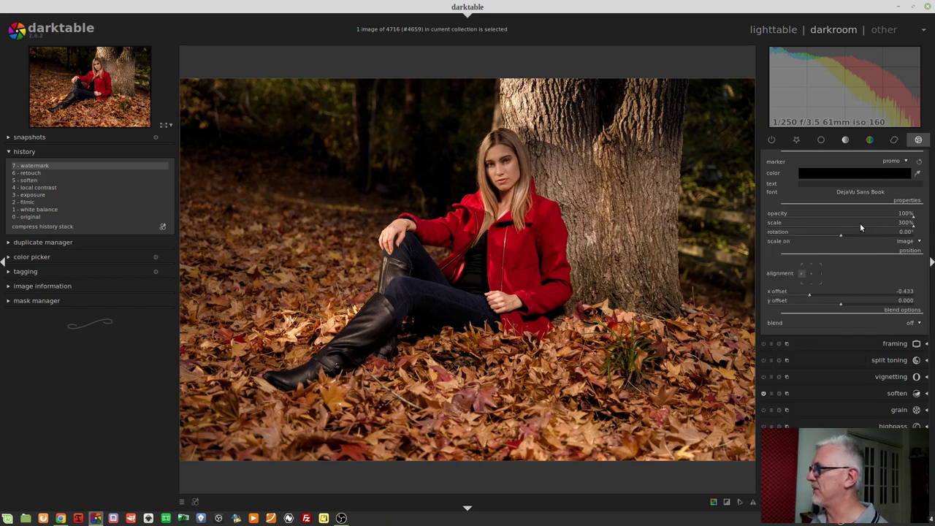
right_click(861, 226)
text(100)
key(Return)
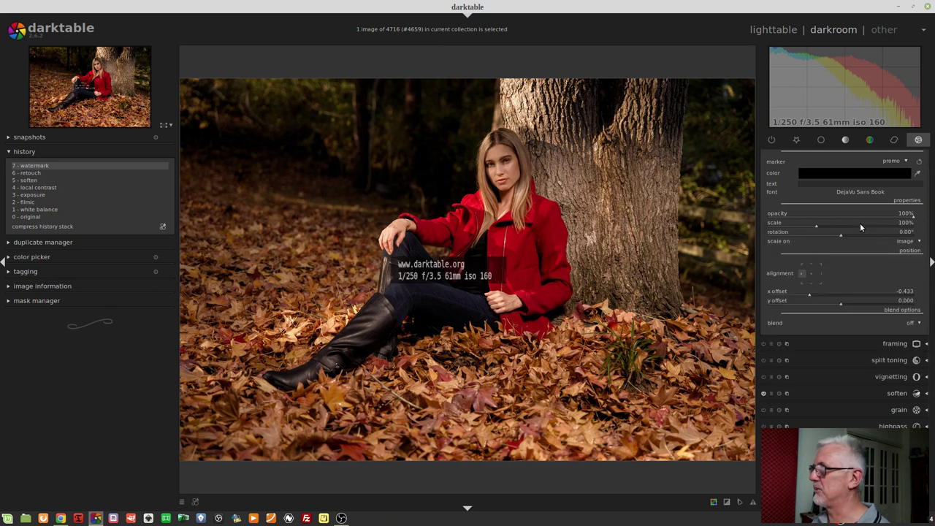
Reset the watermark's horizontal offset to 0, returning it beside the tree trunk
drag(805, 296, 783, 296)
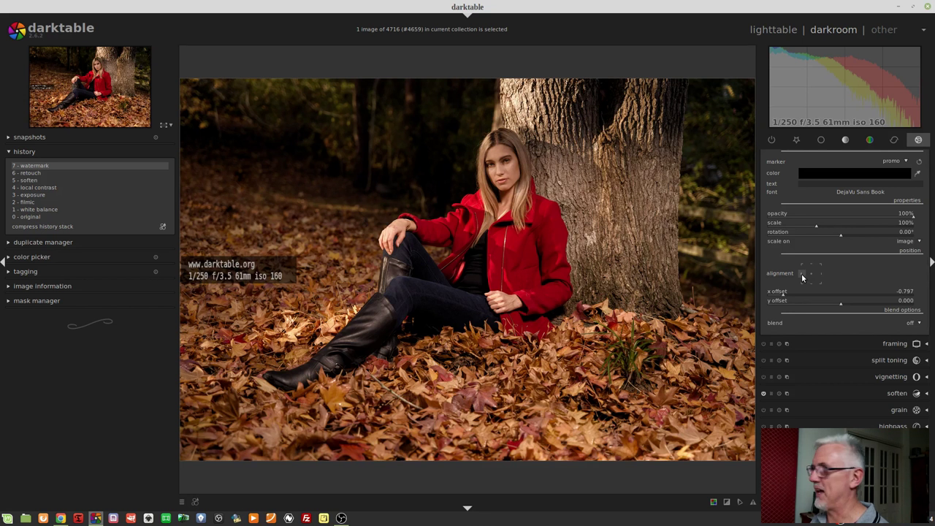
right_click(791, 296)
text(0)
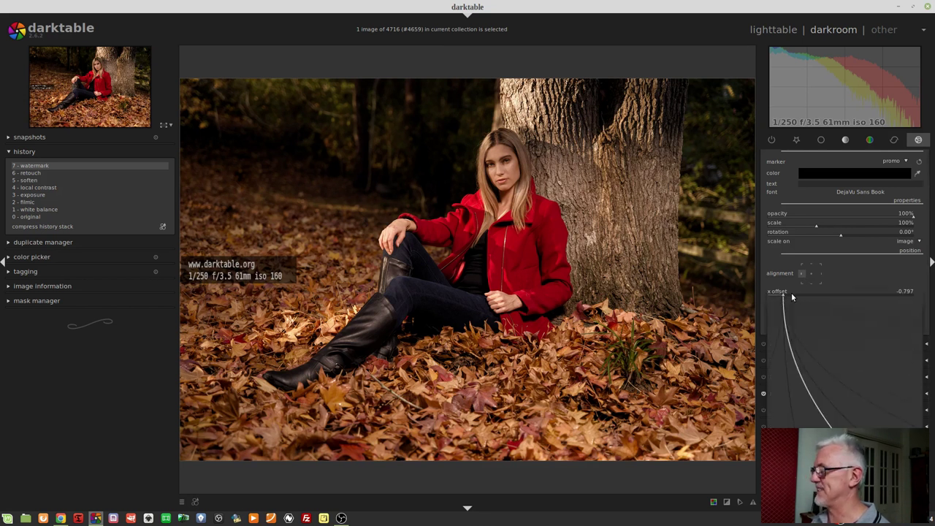
key(Return)
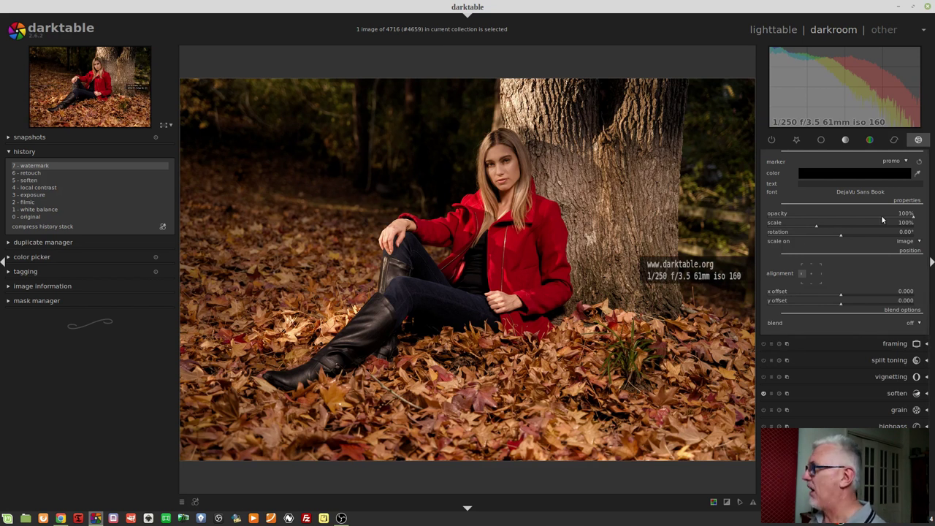
click(892, 163)
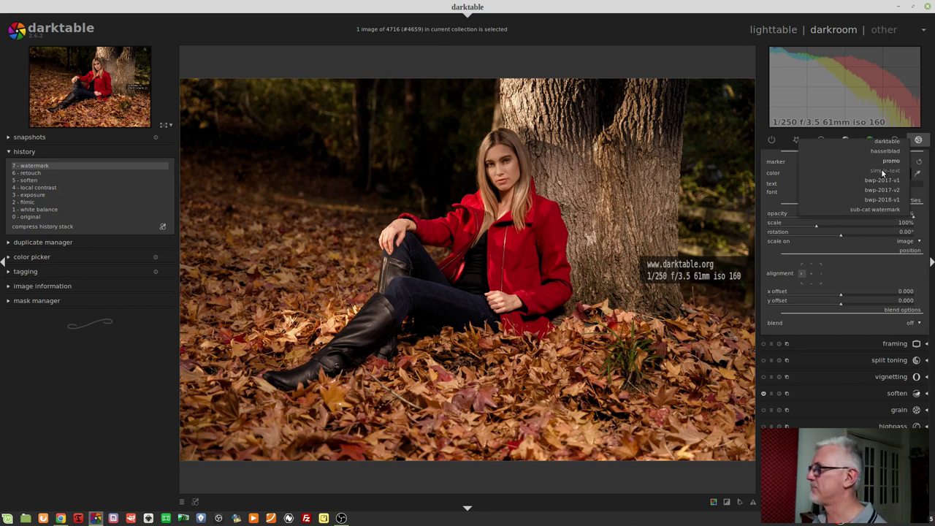
Switch the marker to simple-text and enter a '(C) 2019' copyright line with the photographer's website
scroll(823, 155, up, 1)
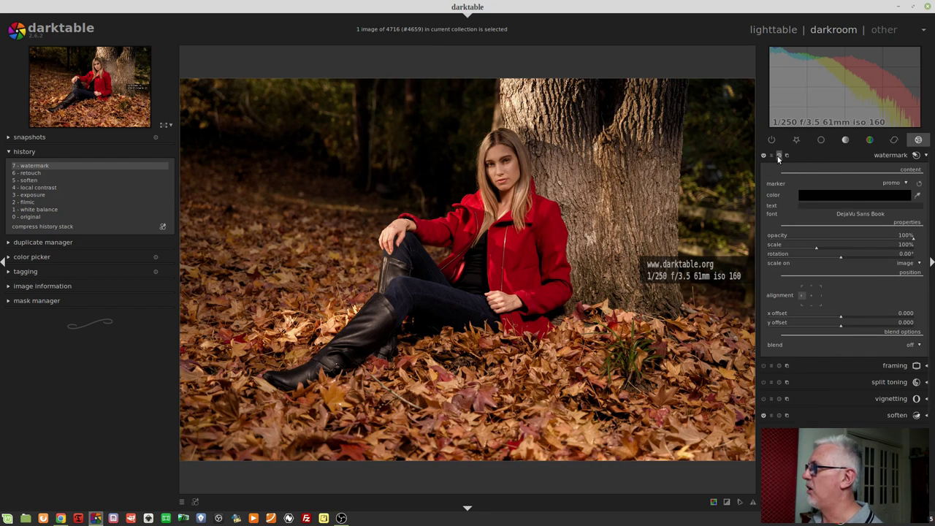
scroll(795, 179, up, 2)
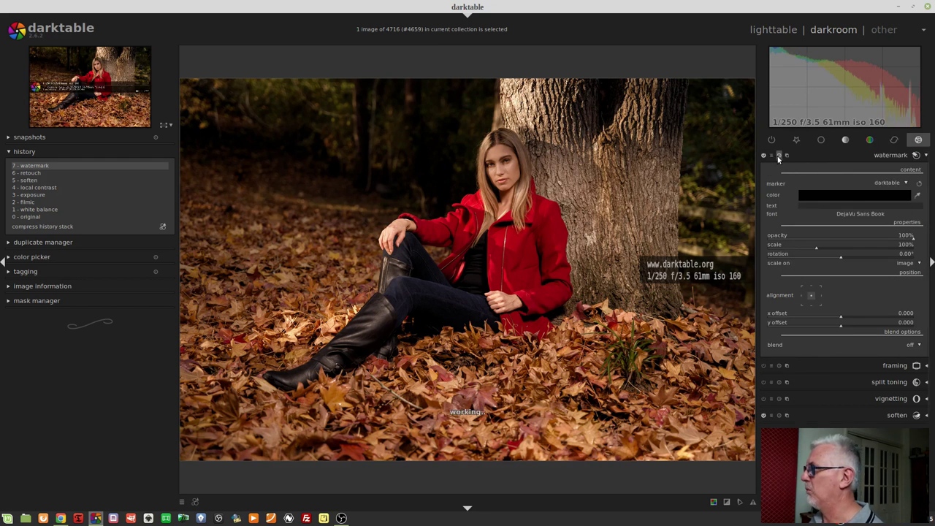
click(884, 183)
click(882, 214)
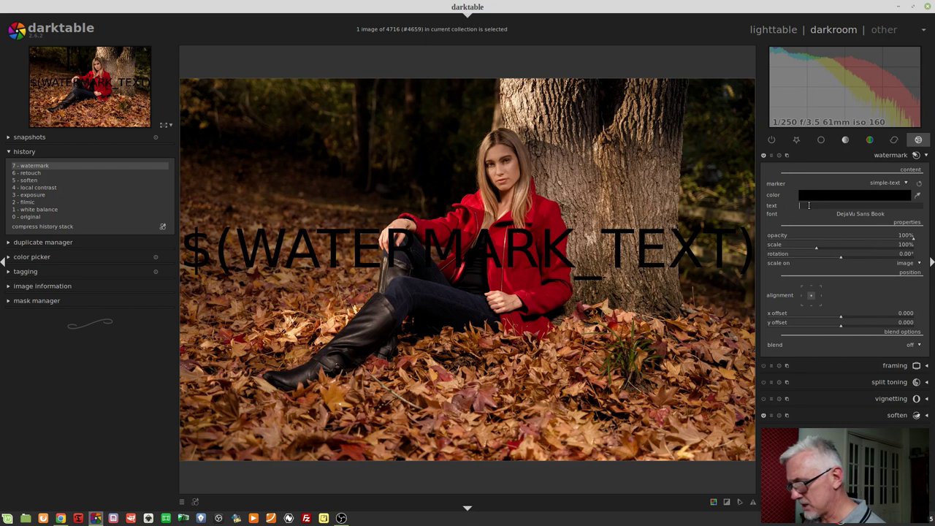
key(BackSpace)
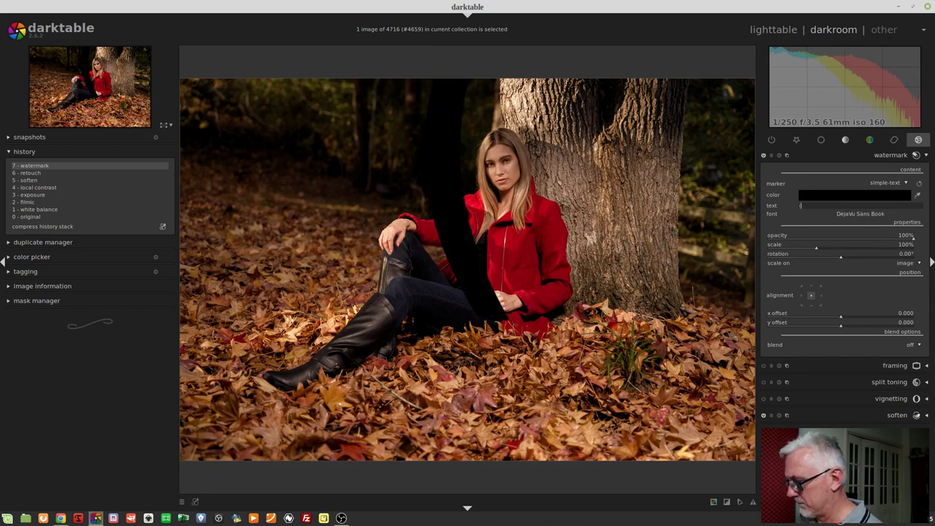
text((C))
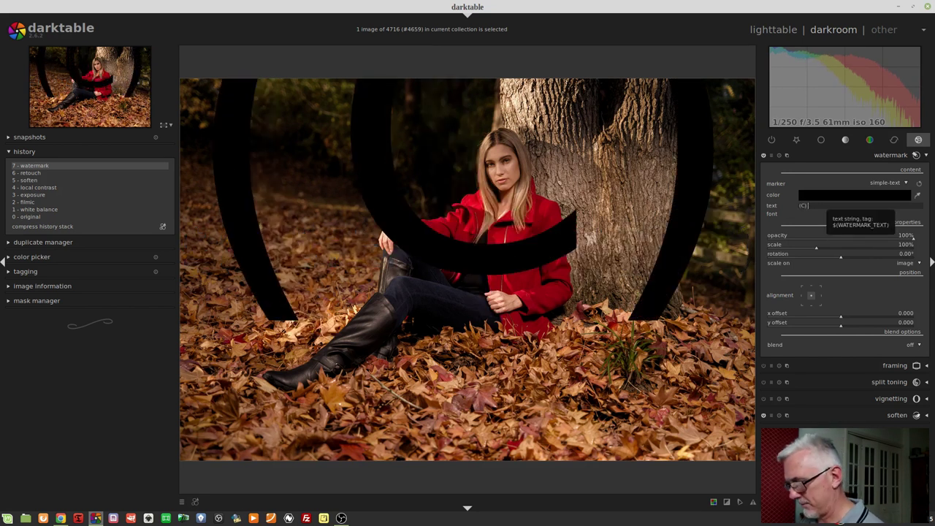
text( 2019 br)
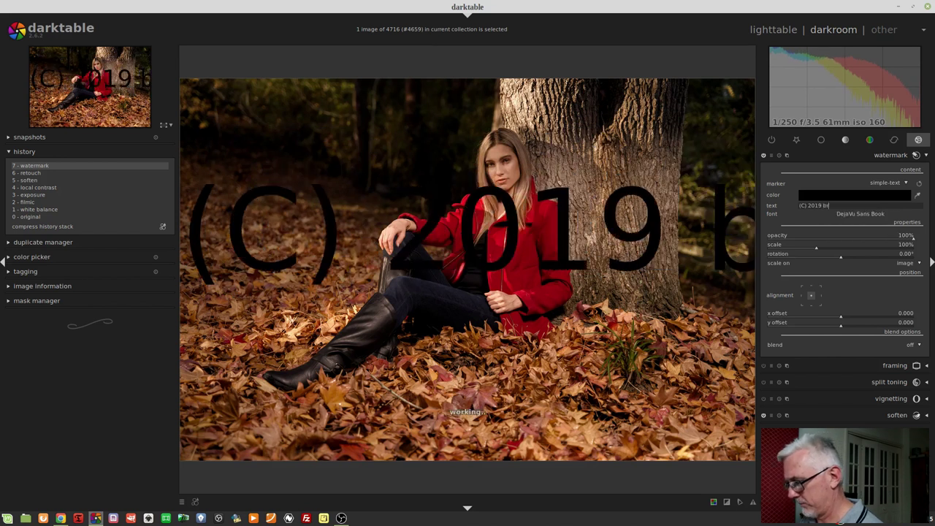
text(ucewilliams)
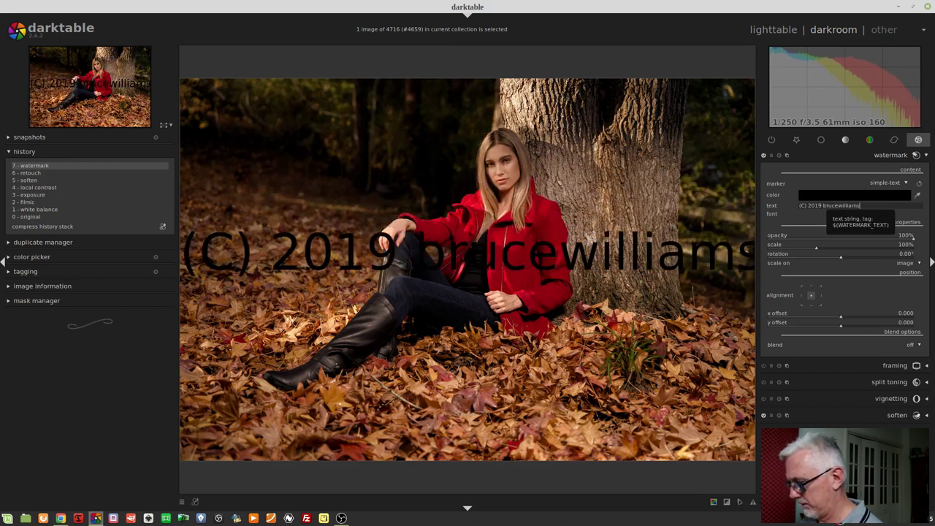
text(photography)
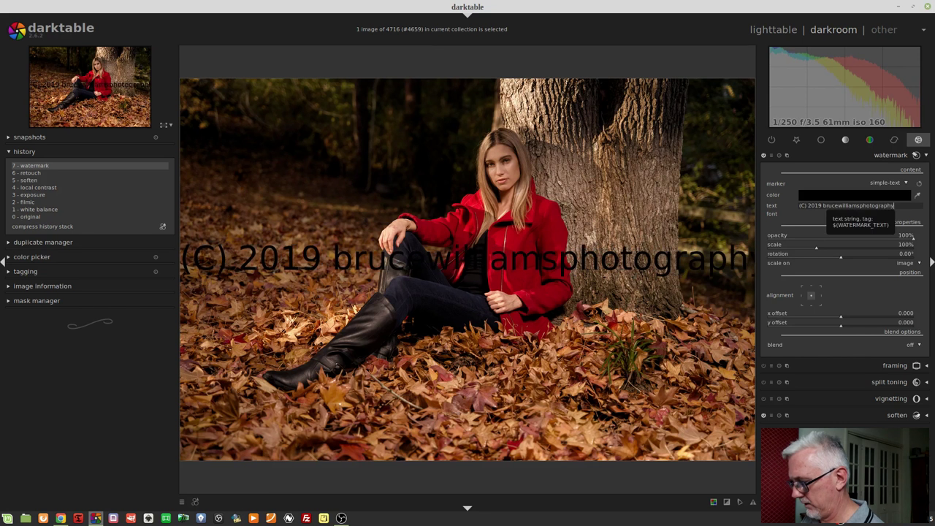
text(.com)
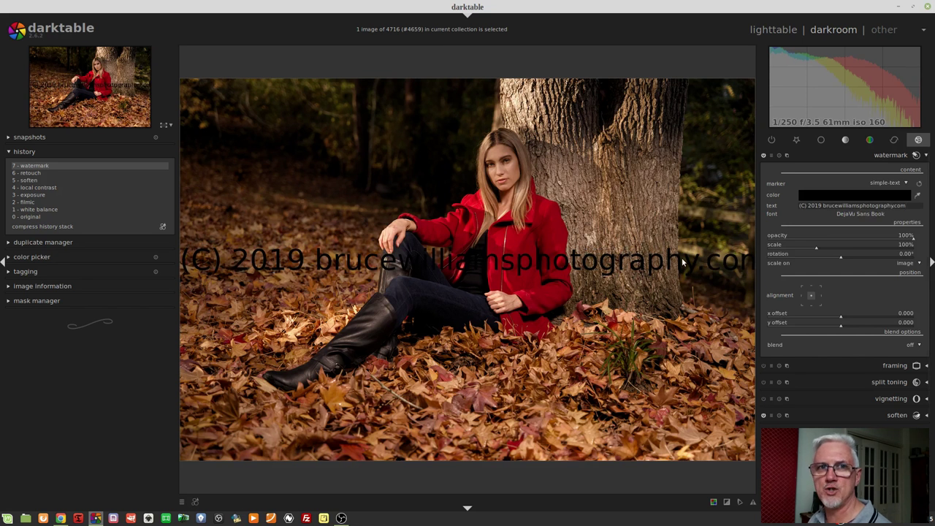
click(857, 216)
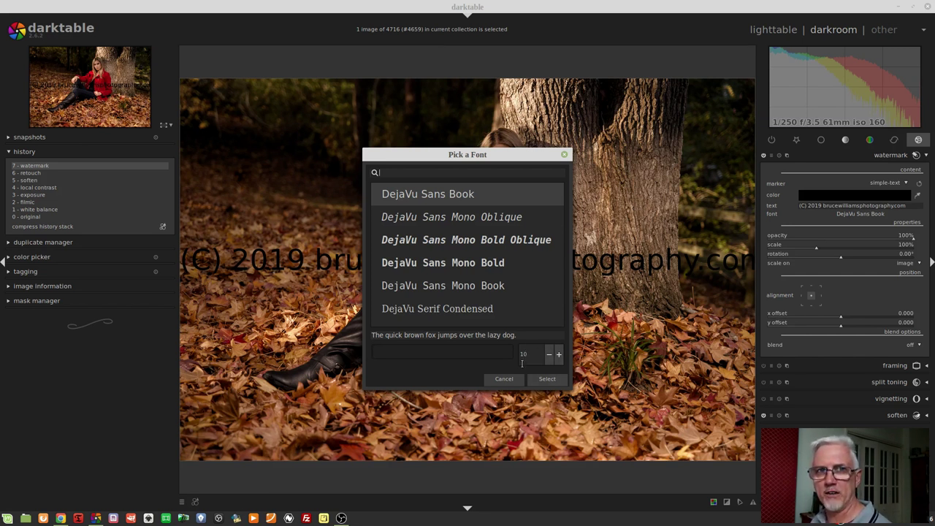
click(543, 379)
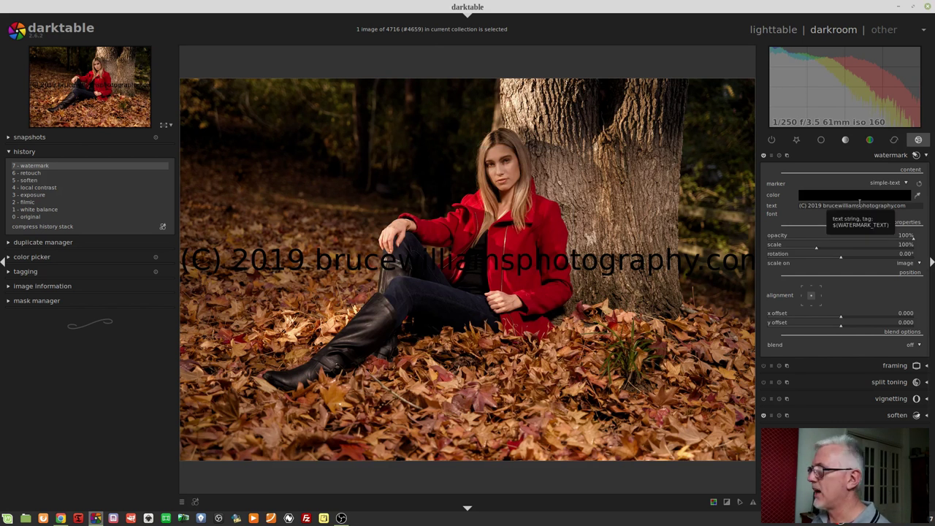
Sample the model's face for the watermark text colour, then bring up the colour palette
click(918, 198)
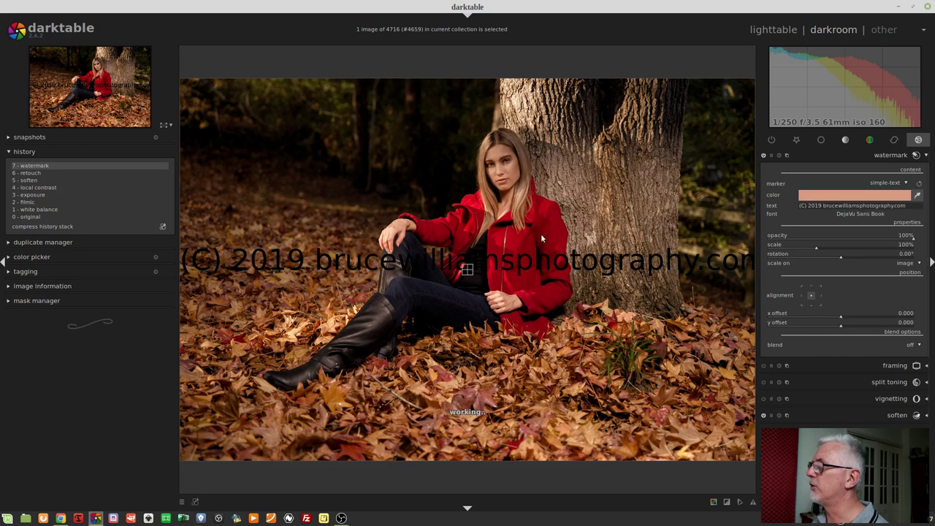
click(513, 171)
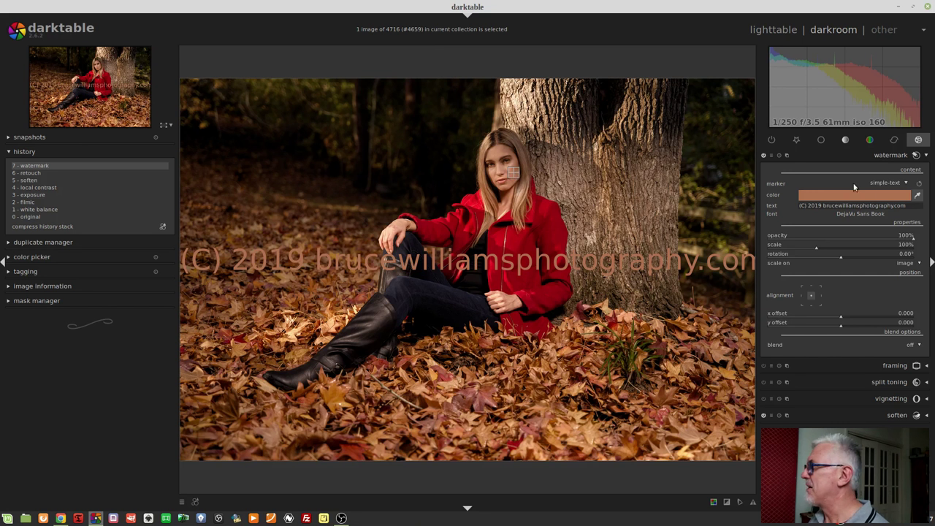
click(919, 195)
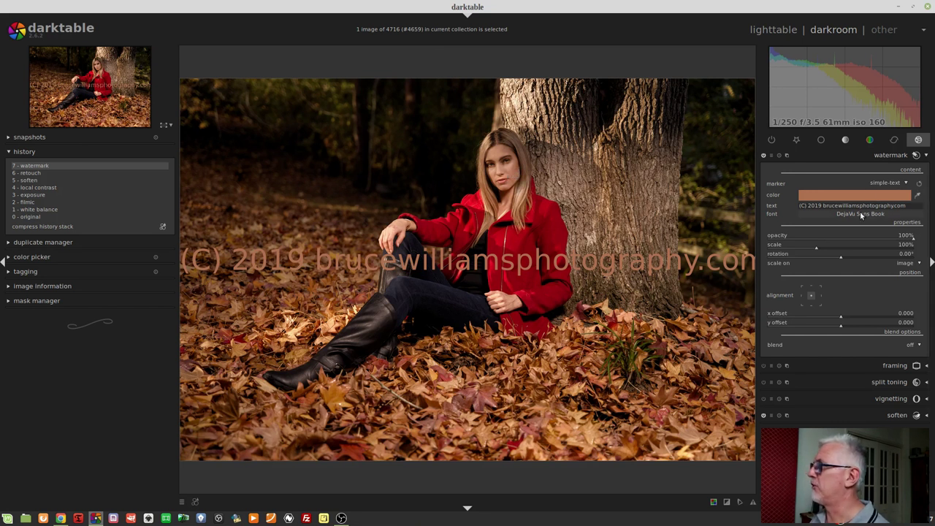
click(841, 195)
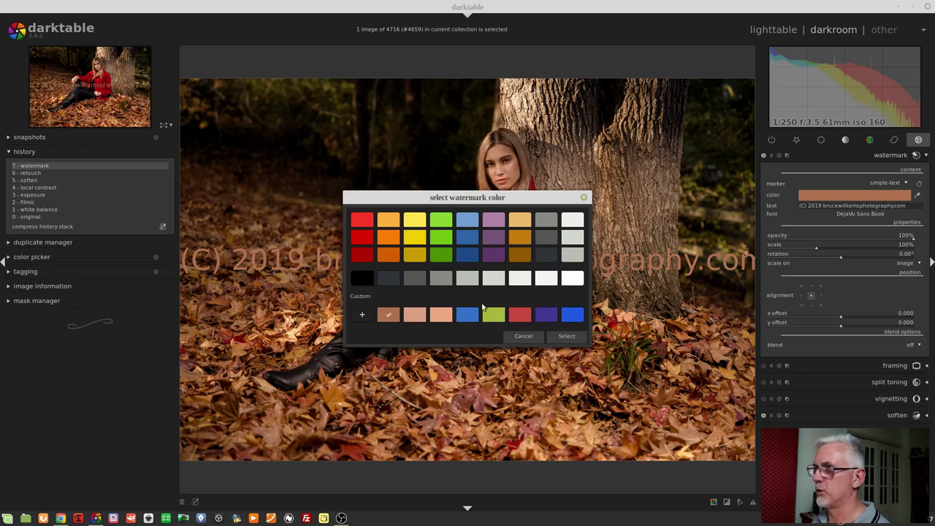
Make the watermark text dark yellow, then cancel out of the custom colour editor
click(414, 256)
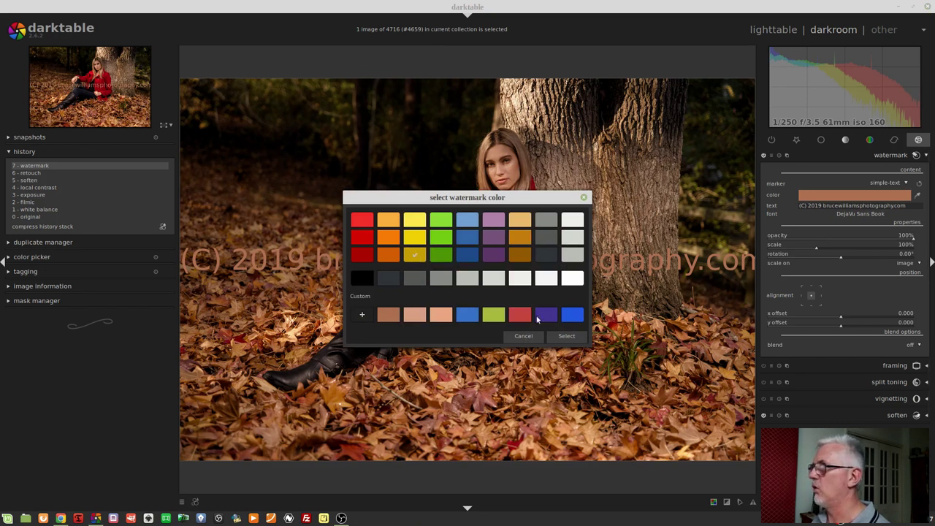
click(566, 336)
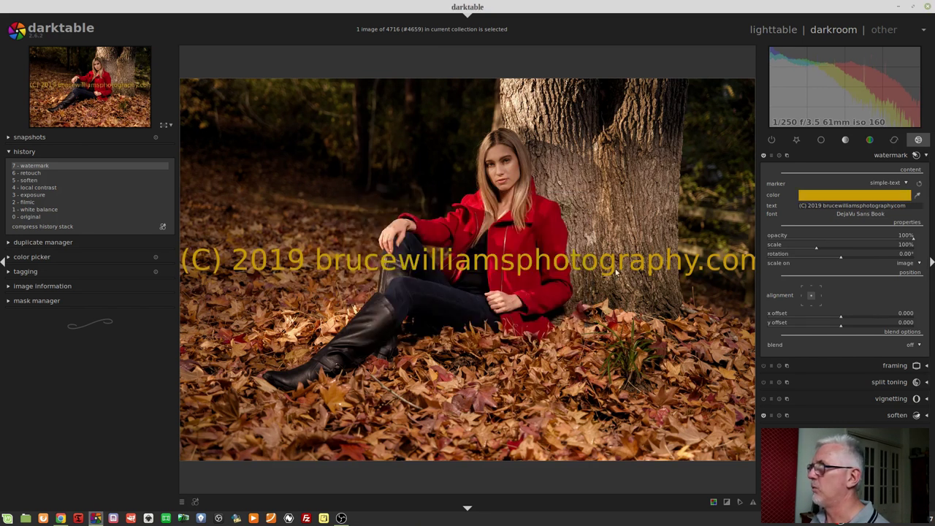
click(862, 196)
click(361, 316)
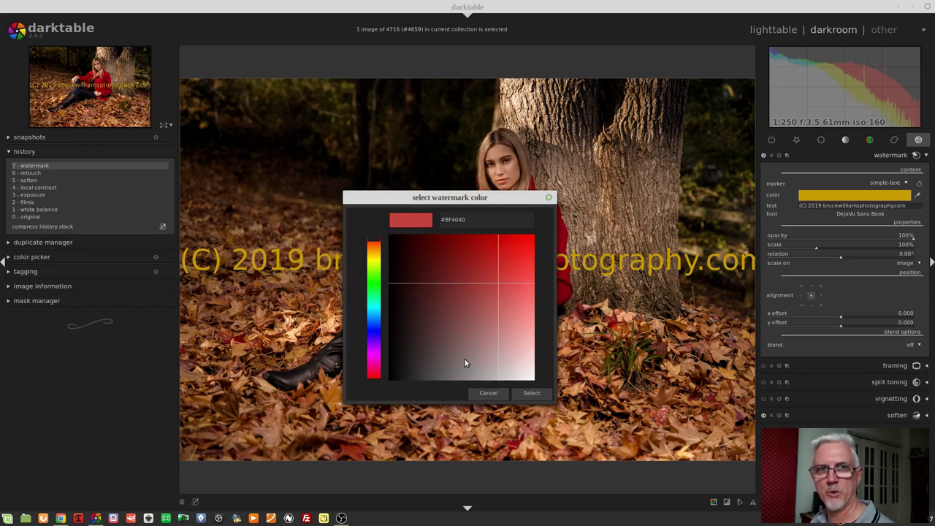
click(486, 393)
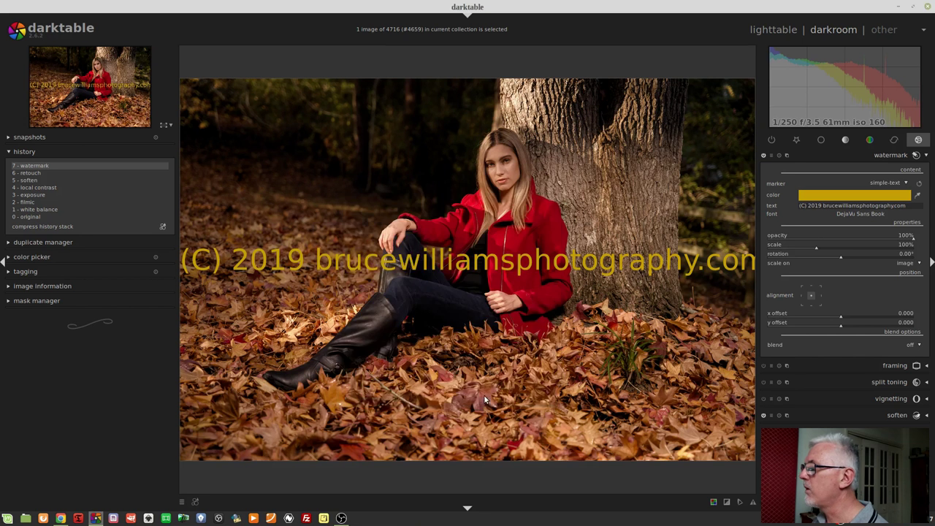
Set watermark opacity to 56%, scale to 49%, and bottom-centre alignment
click(848, 237)
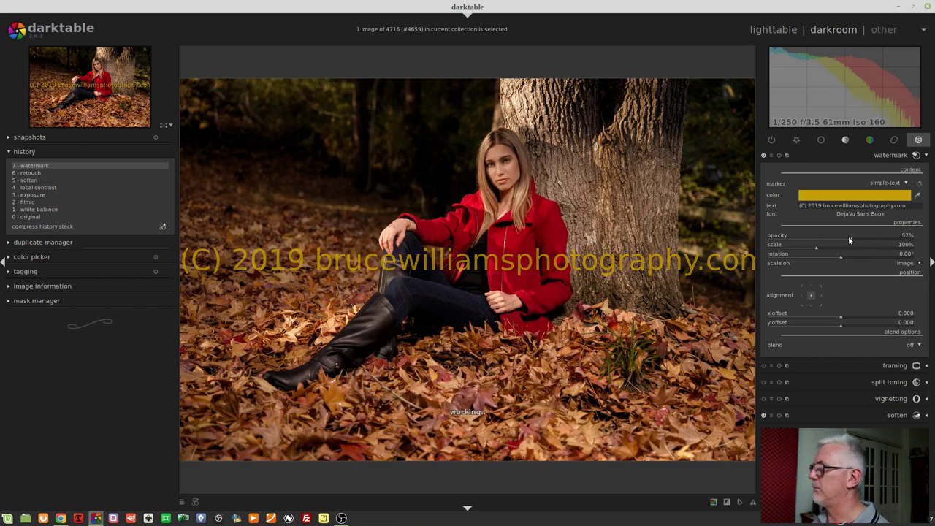
click(788, 248)
mouse_move(788, 258)
mouse_down()
mouse_move(840, 264)
mouse_move(822, 283)
mouse_up()
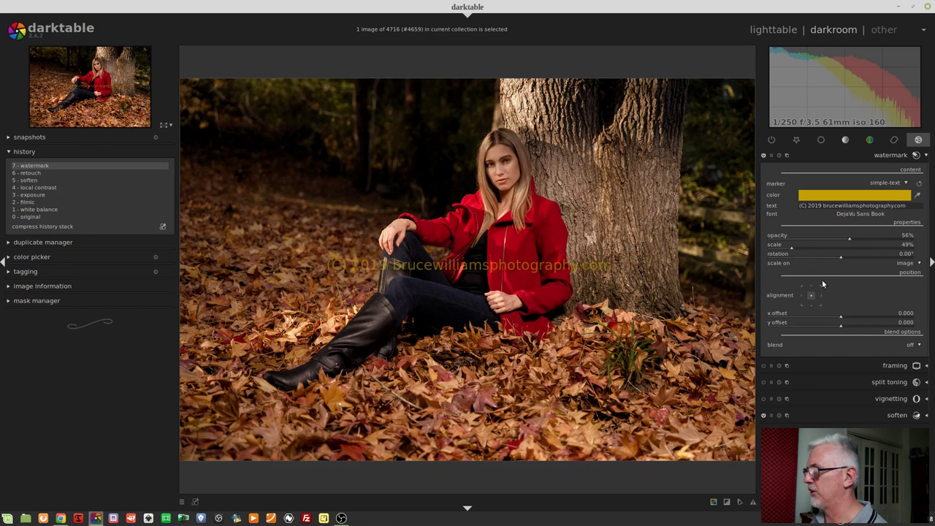
click(810, 305)
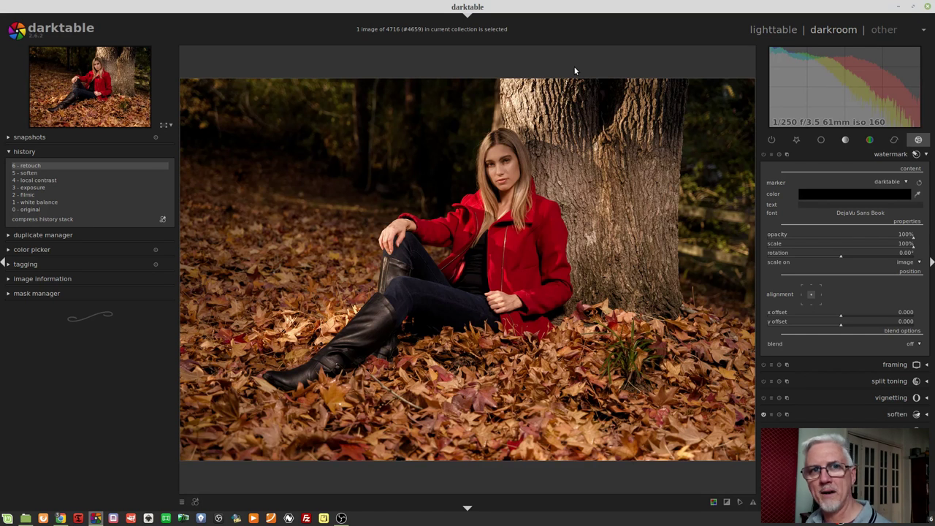
In the Nemo watermarks folder, select the file bwp hand drawn.svg
key(alt+Tab)
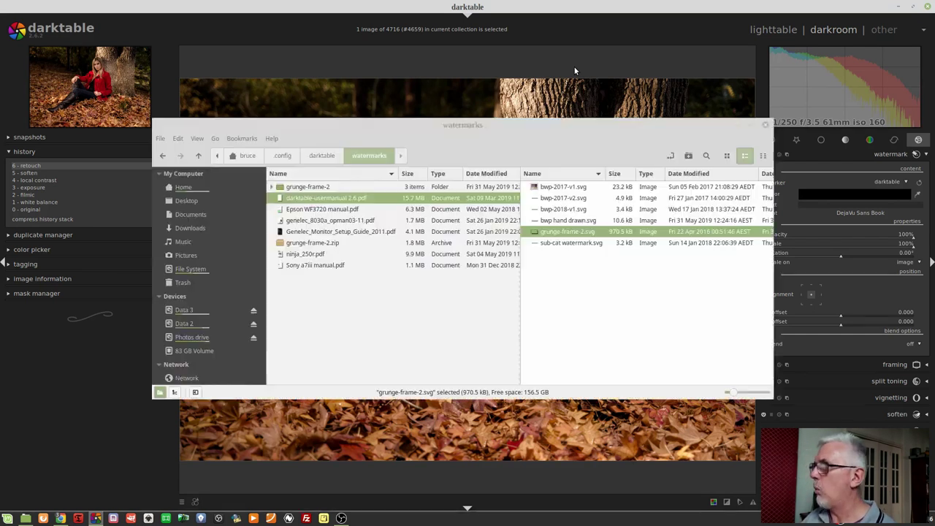
key(alt+Tab)
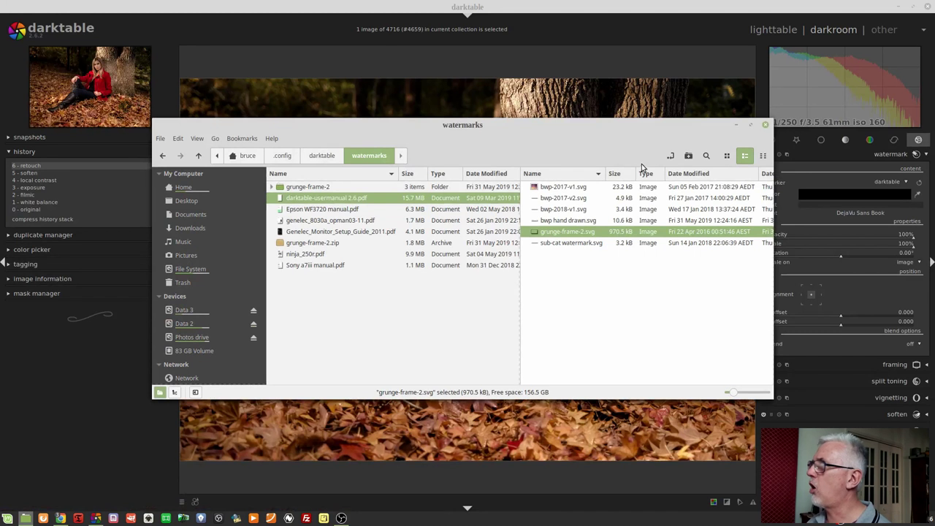
click(605, 283)
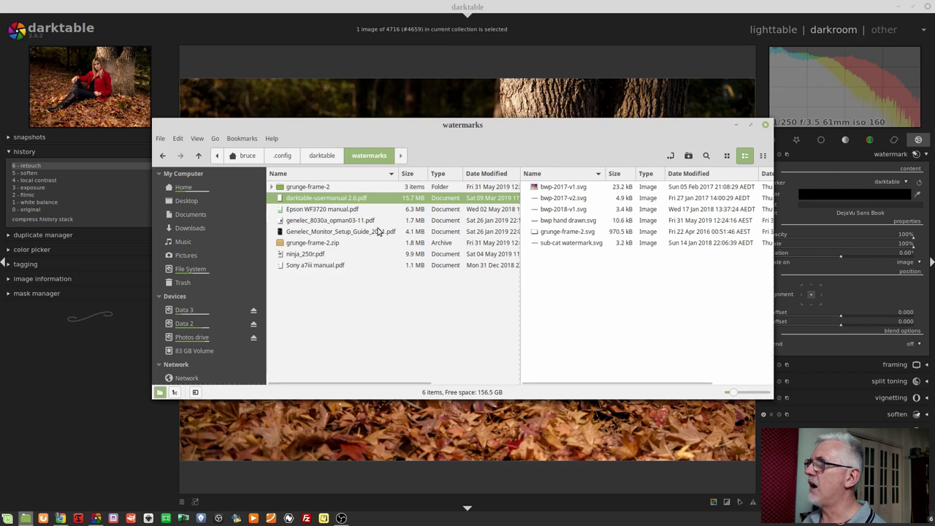
click(562, 221)
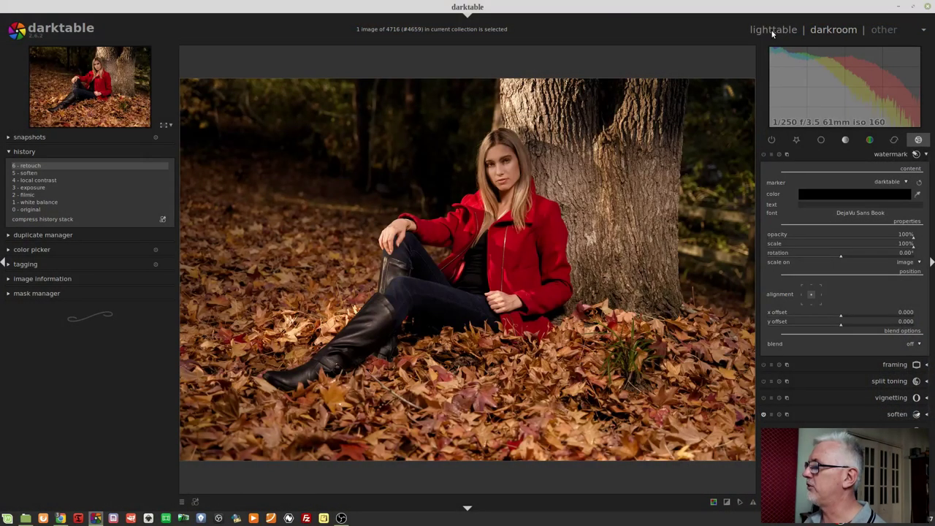
Reopen the red-jacket portrait from lighttable in darkroom and collapse the watermark module
click(772, 31)
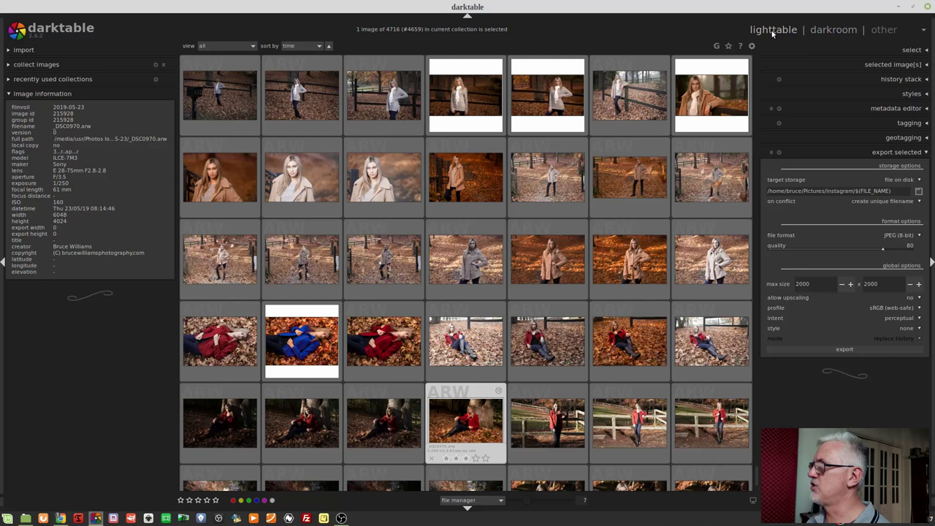
double_click(467, 427)
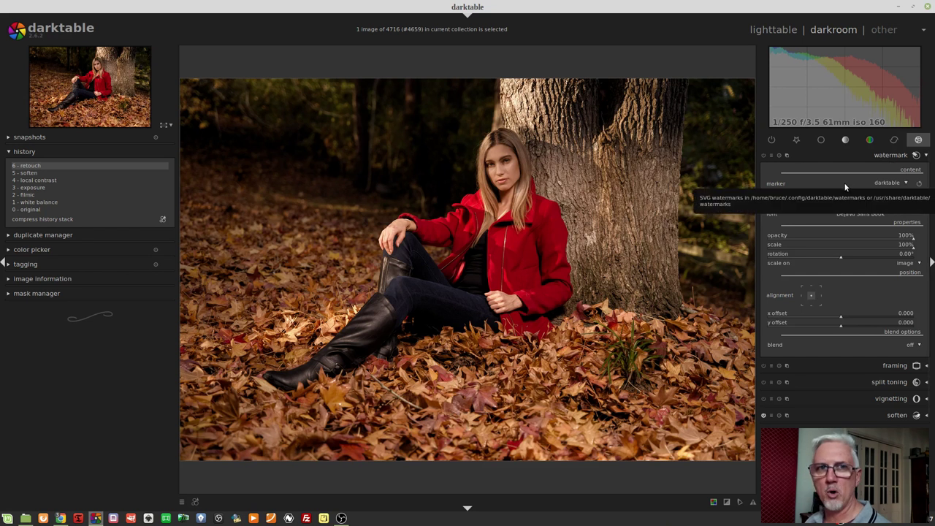
click(905, 186)
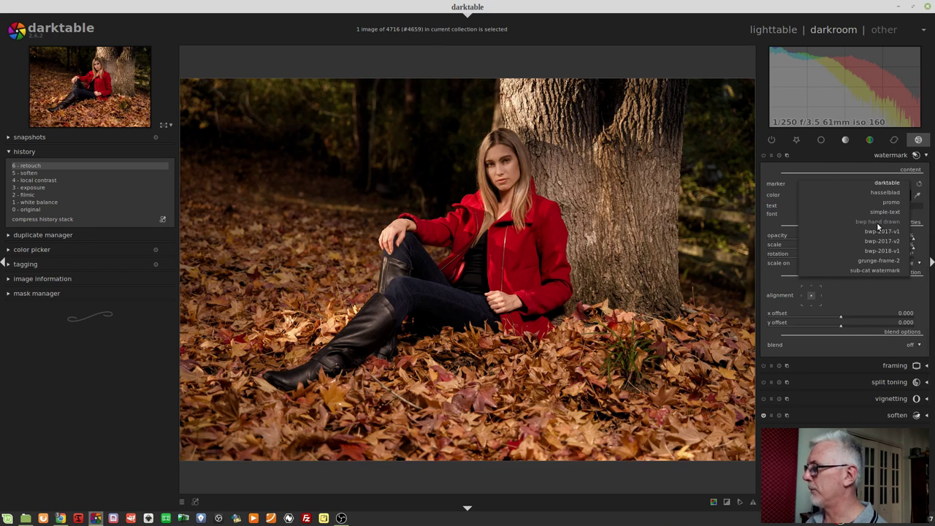
click(855, 154)
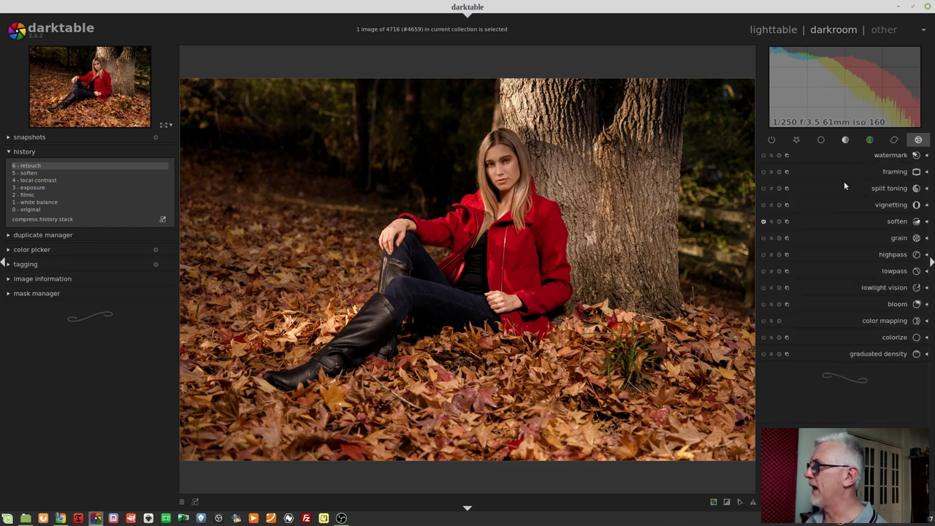
Apply the BWP 2018 framing preset for a white border and set the watermark marker to 'bwp hand drawn'
click(771, 172)
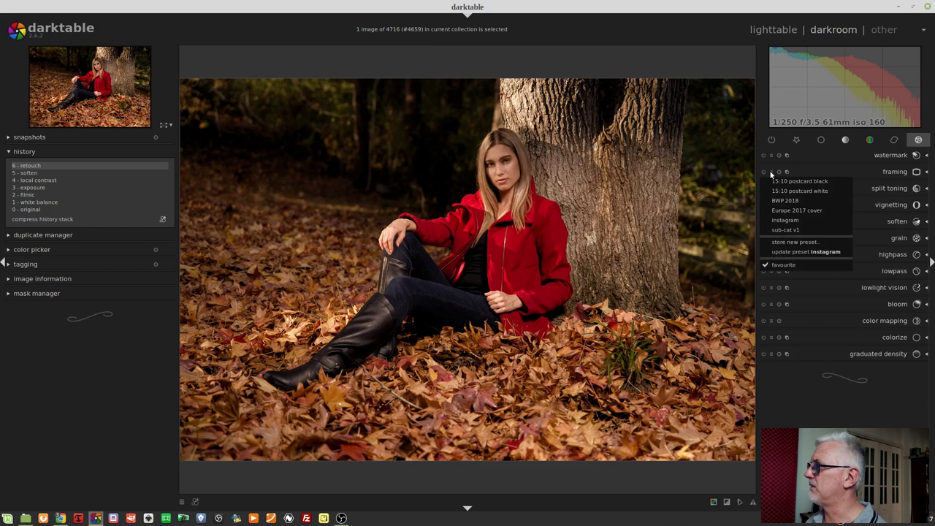
click(784, 224)
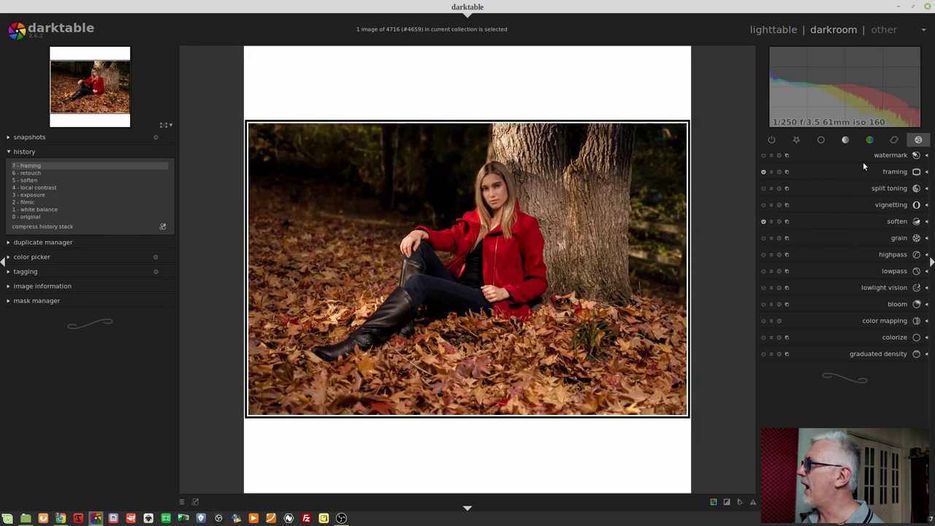
click(866, 156)
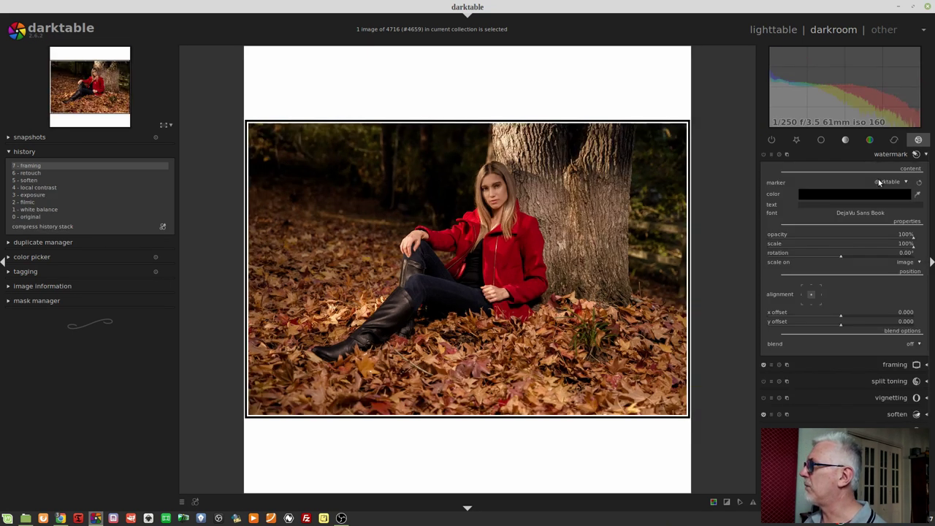
click(894, 181)
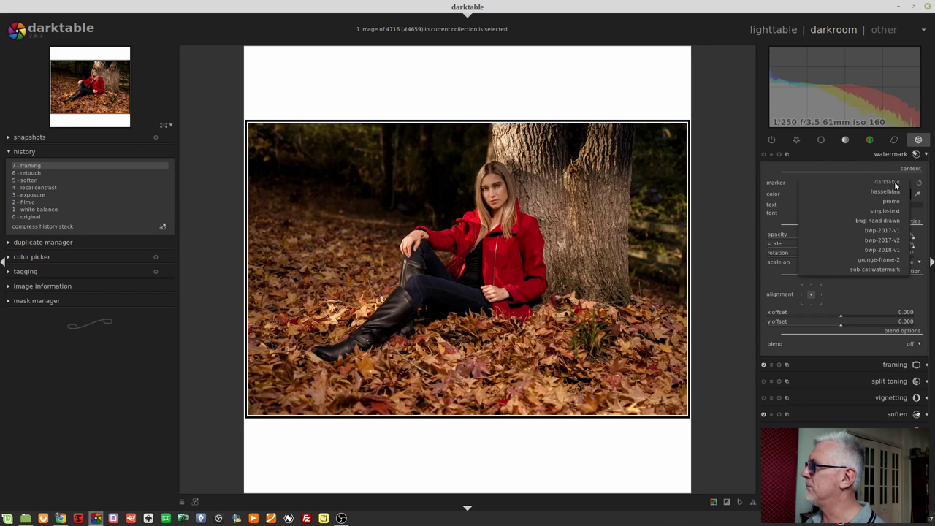
click(877, 222)
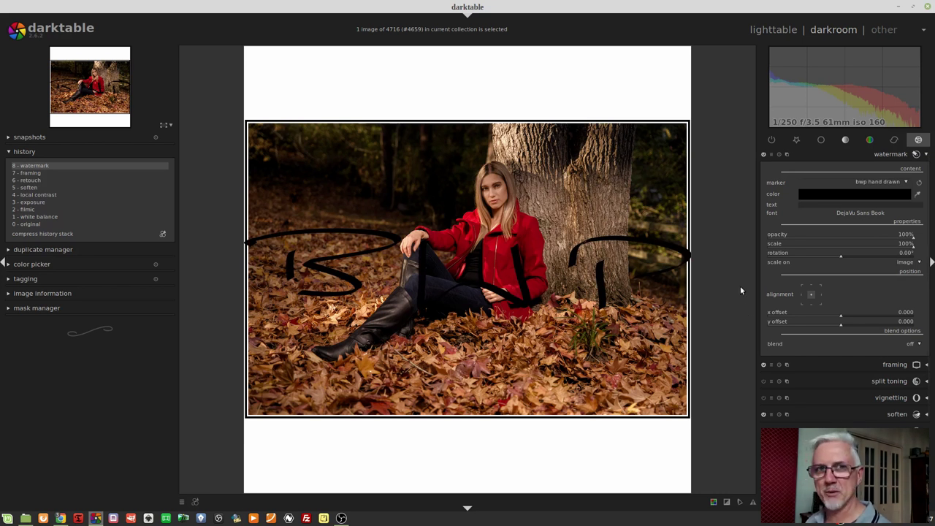
Scale the BWP watermark to 27%, bottom-centre it, and set its y offset to -0.075
click(881, 248)
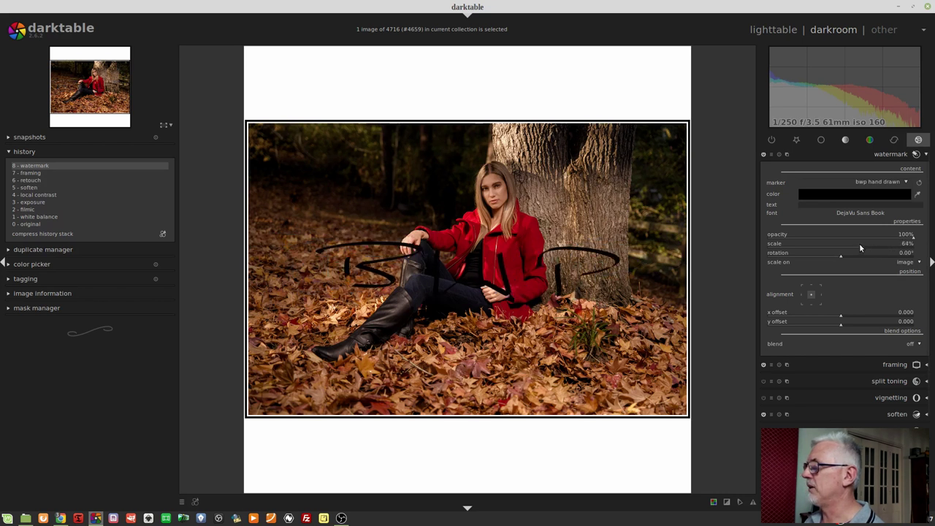
drag(859, 243, 807, 246)
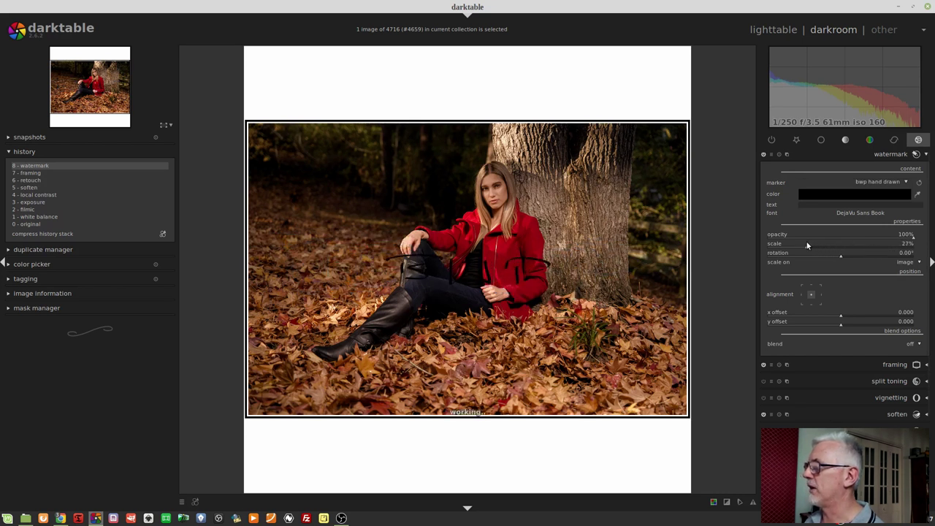
click(810, 304)
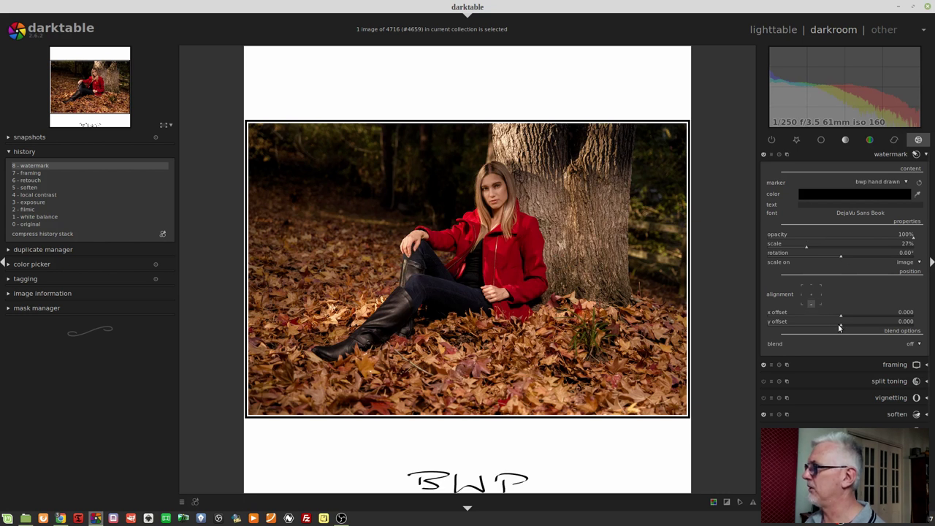
click(839, 327)
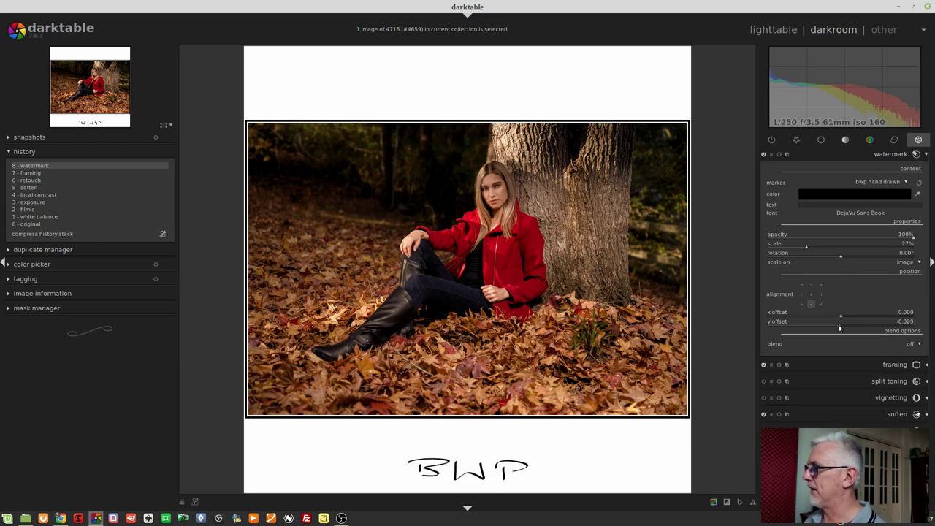
scroll(838, 326, down, 5)
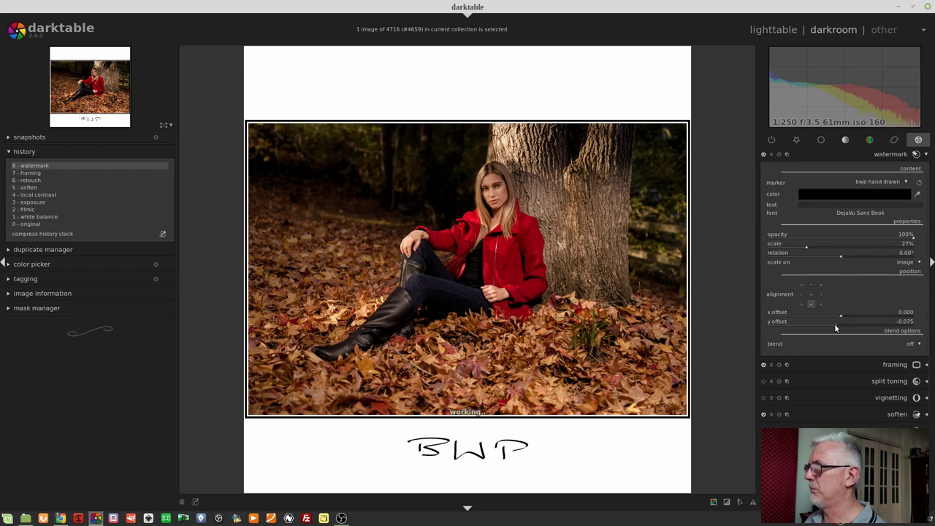